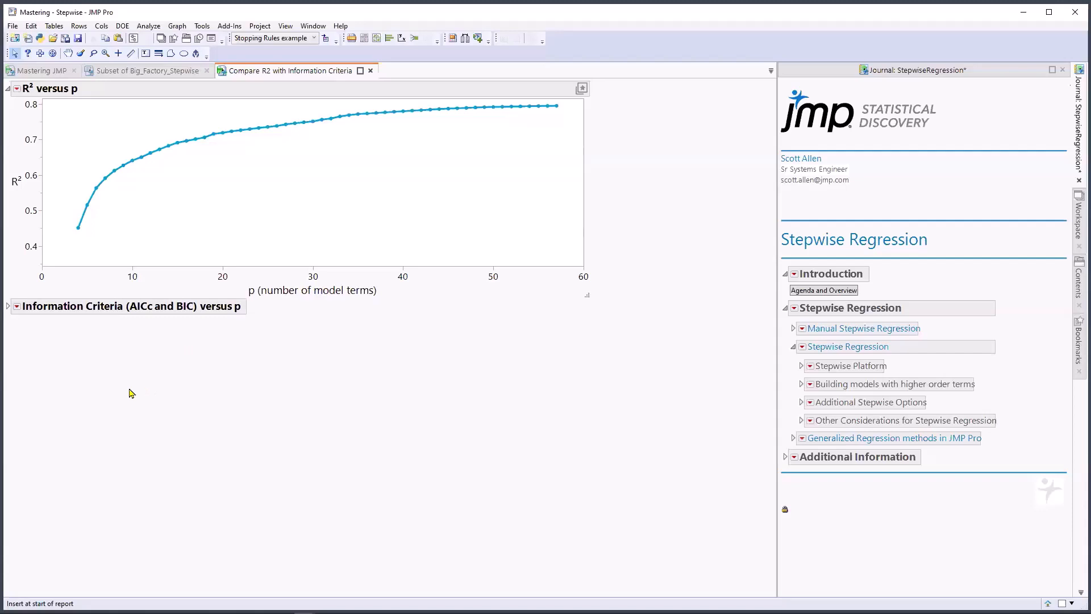
Step: Examine how R² rises with the number of model terms in the R² versus p graph
drag(10, 138, 6, 200)
mouse_move(16, 159)
mouse_down()
mouse_move(4, 174)
mouse_move(24, 206)
mouse_move(12, 95)
mouse_up()
mouse_move(15, 271)
mouse_down()
mouse_move(191, 302)
mouse_move(382, 295)
mouse_move(259, 280)
mouse_move(241, 304)
mouse_up()
mouse_move(8, 201)
mouse_down()
mouse_move(24, 236)
mouse_move(80, 243)
mouse_move(122, 174)
mouse_up()
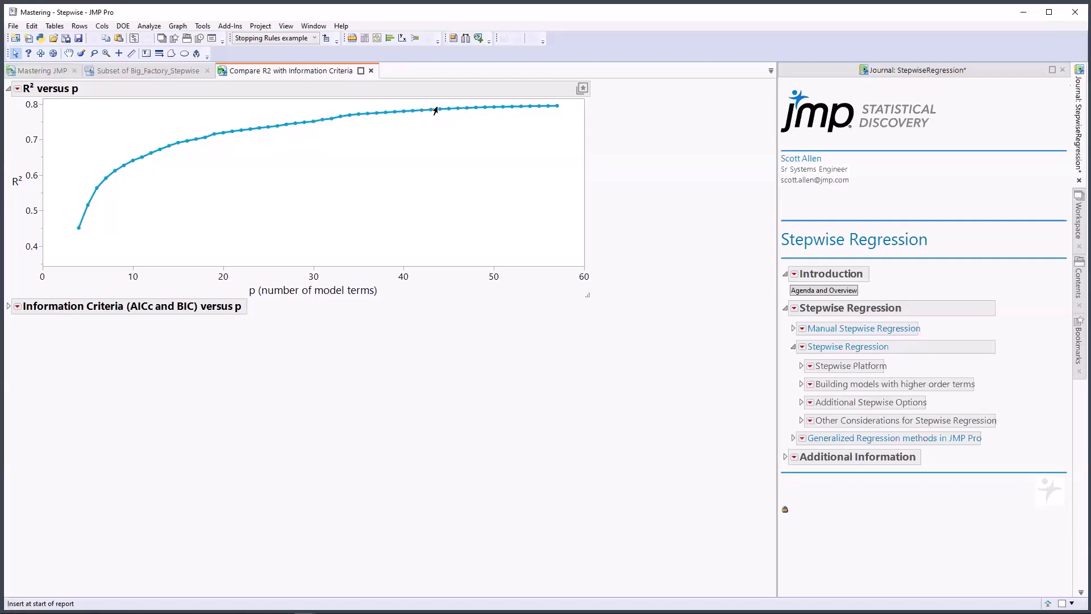
mouse_move(449, 112)
drag(632, 120, 562, 100)
mouse_move(486, 102)
mouse_down()
mouse_move(266, 125)
mouse_move(297, 140)
mouse_move(365, 111)
mouse_move(335, 106)
mouse_up()
key(Escape)
Step: Expand the Information Criteria (AICc and BIC) versus p outline and compare where each curve reaches its minimum
click(8, 307)
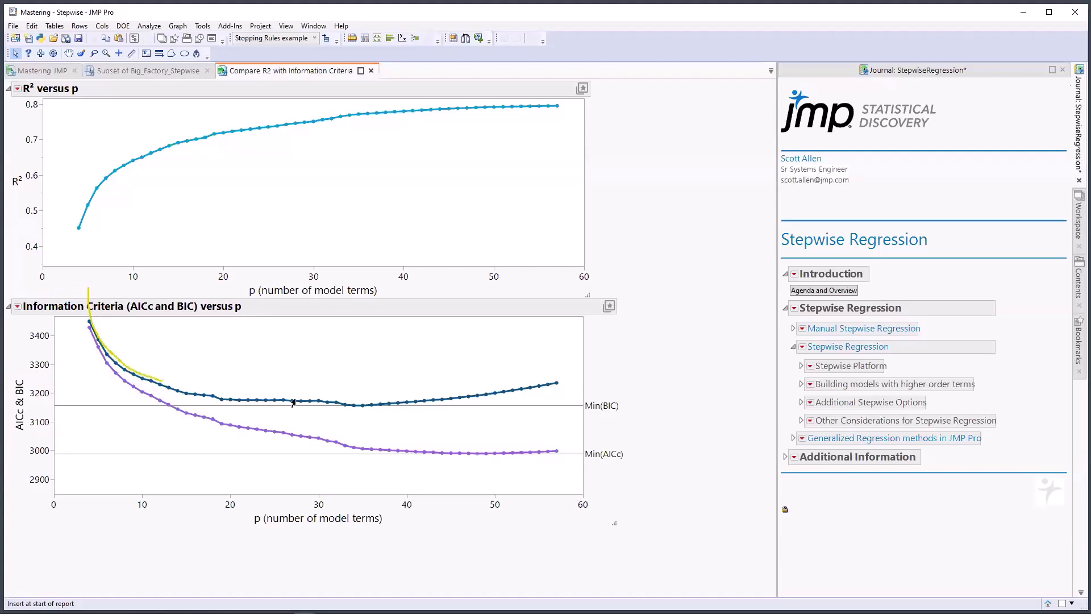
drag(87, 284, 91, 293)
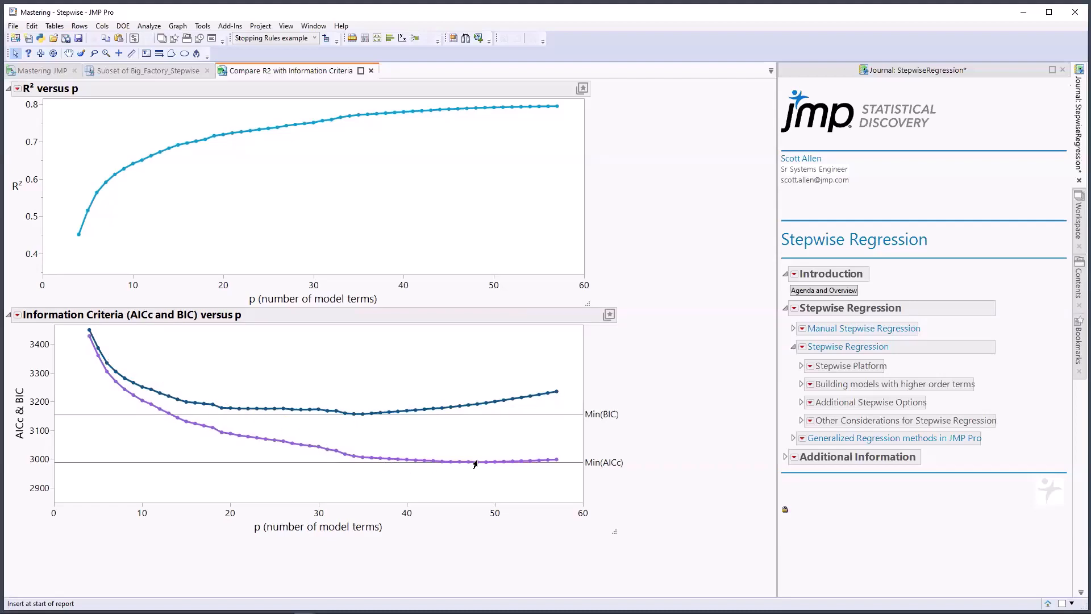
mouse_move(664, 483)
mouse_down()
mouse_move(545, 455)
mouse_move(475, 463)
mouse_move(507, 461)
mouse_move(490, 450)
mouse_up()
key(Escape)
key(ctrl+2)
mouse_move(609, 391)
mouse_down()
mouse_move(392, 387)
mouse_move(366, 436)
mouse_move(405, 403)
mouse_up()
key(Escape)
mouse_move(621, 405)
mouse_down()
mouse_move(642, 449)
mouse_move(618, 474)
mouse_up()
mouse_move(502, 541)
mouse_down()
mouse_move(610, 523)
mouse_move(464, 539)
mouse_up()
Step: Return to the Mastering JMP slides and advance the Stepwise Regression Algorithm diagram through the Stopping Rule decision to Modeling complete
click(37, 72)
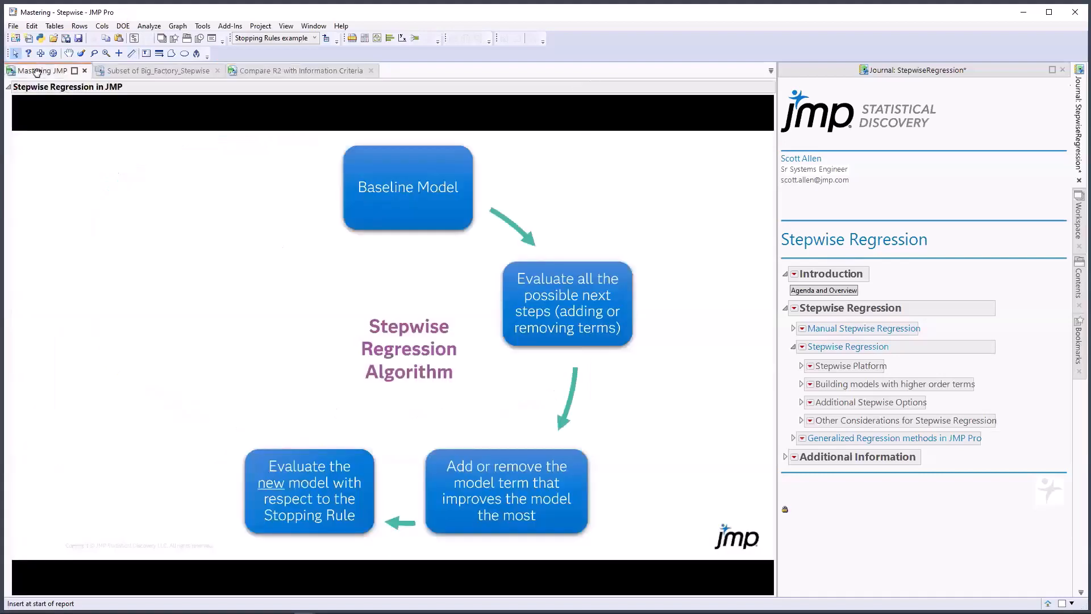
click(303, 510)
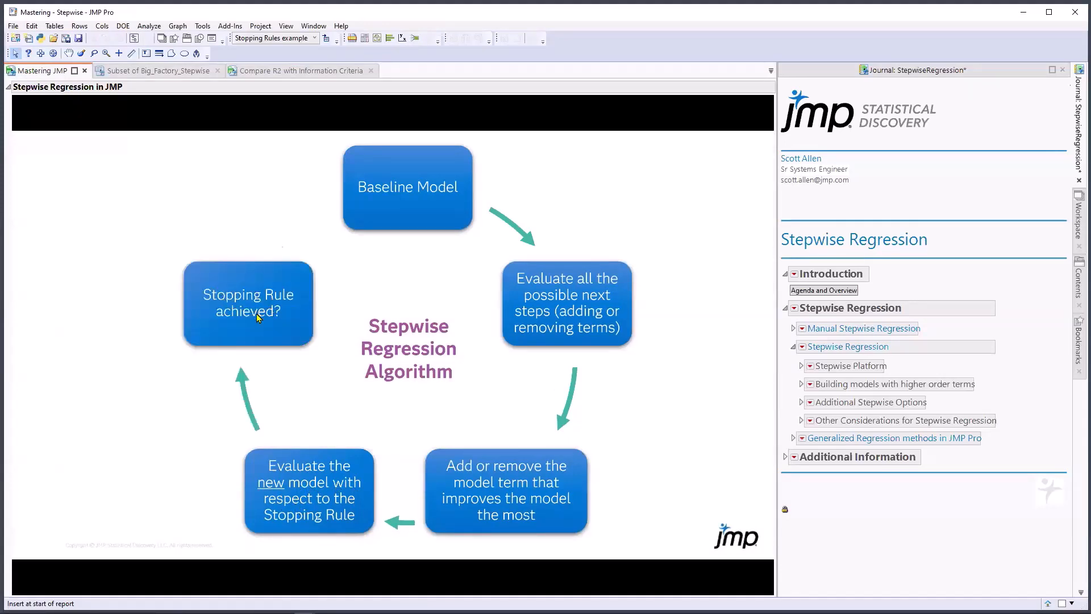
click(244, 284)
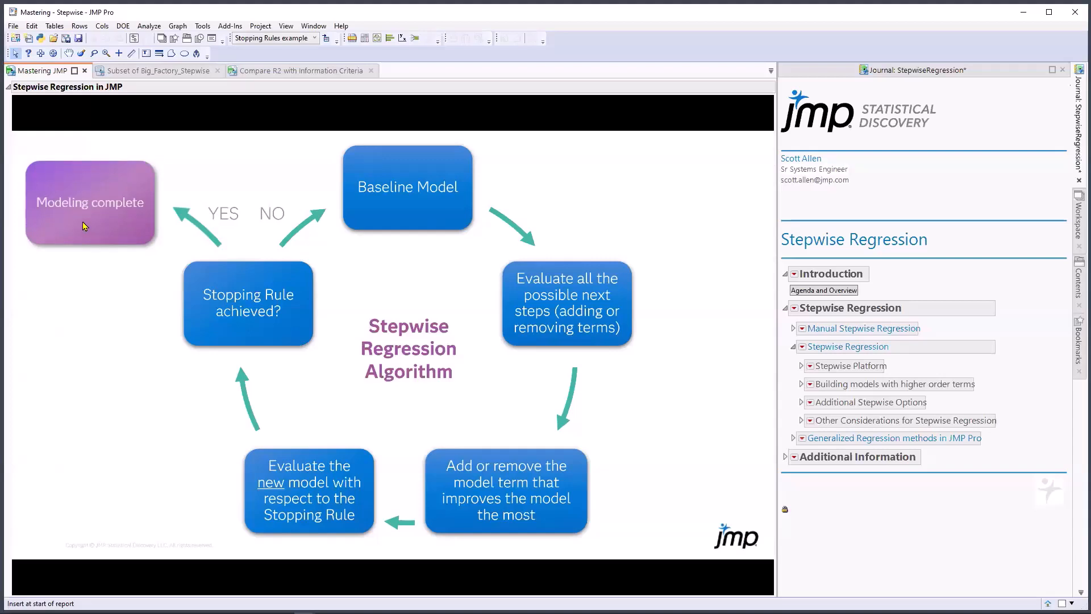
Step: Show the Subset of Big_Factory_Stepwise data table and expand the Stepwise Platform notes in the journal
click(152, 72)
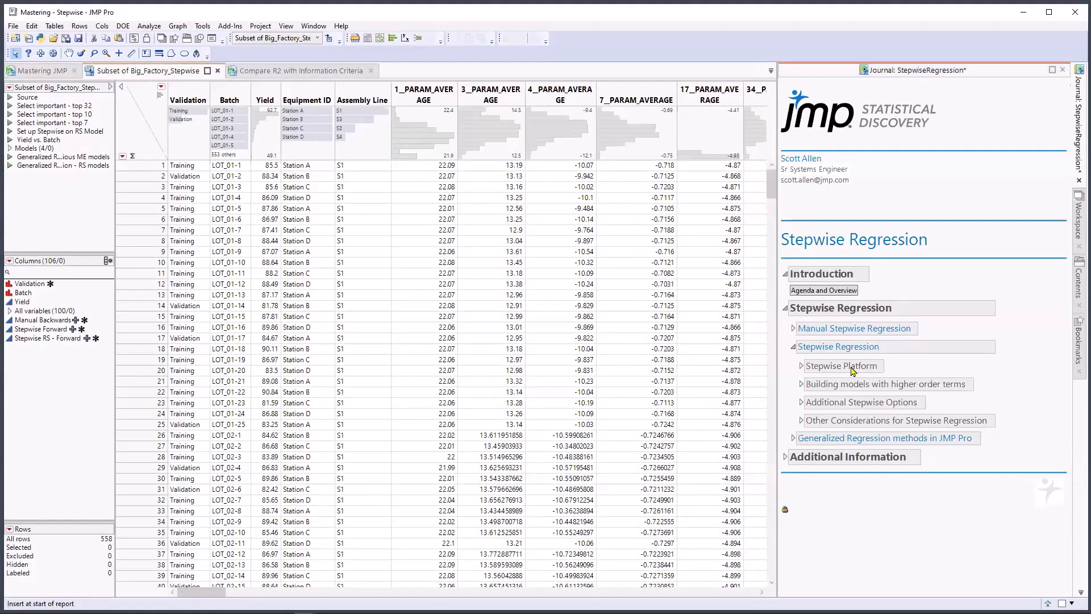
click(802, 367)
scroll(948, 429, down, 3)
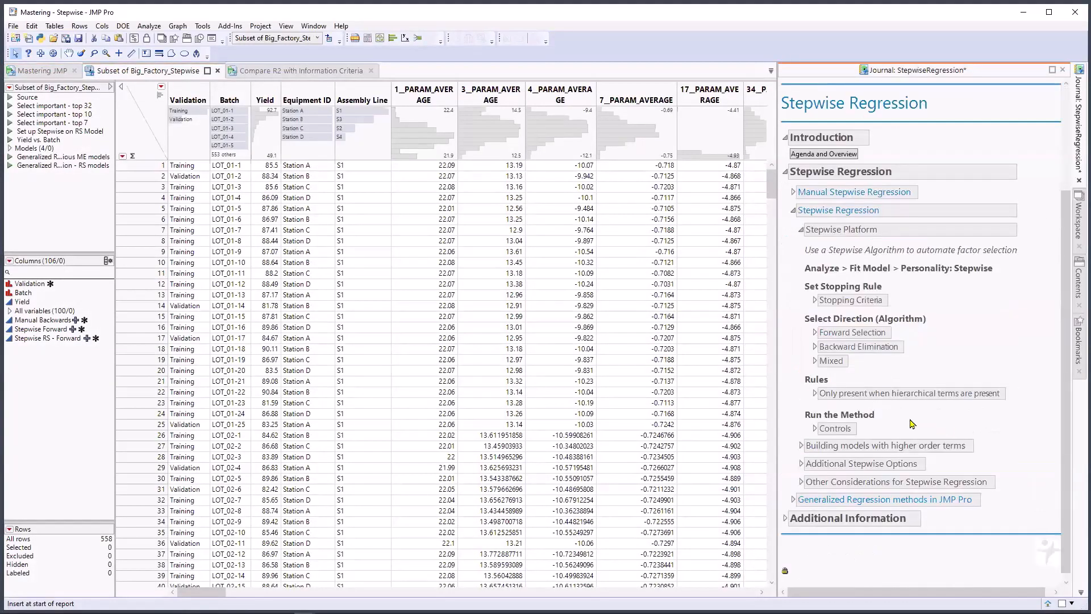
Step: Start a Fit Model specification with Yield as the Y response and the All variables group as model effects
click(149, 26)
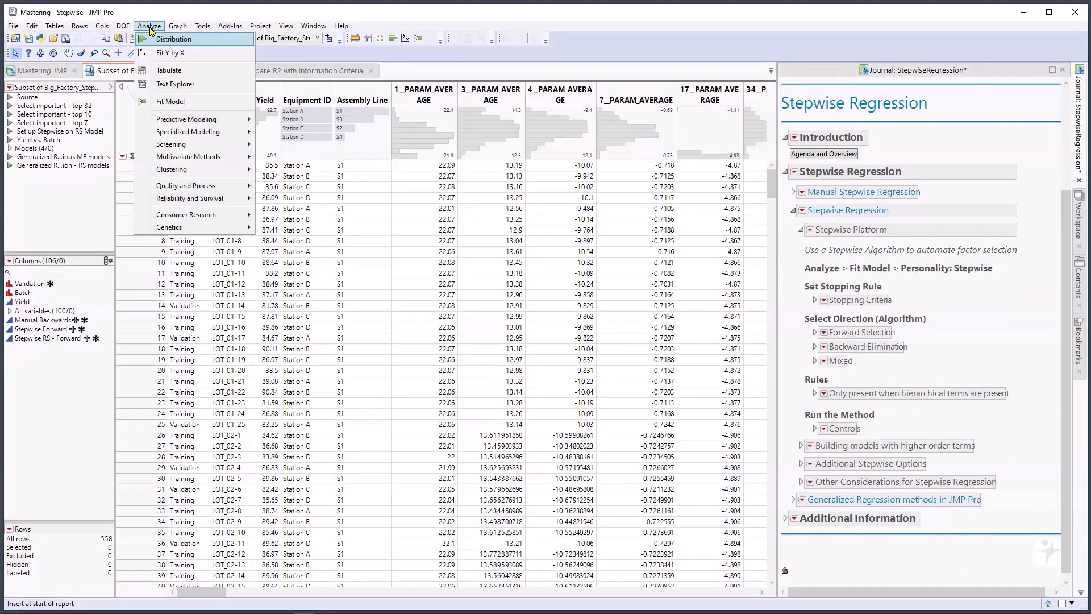
click(160, 102)
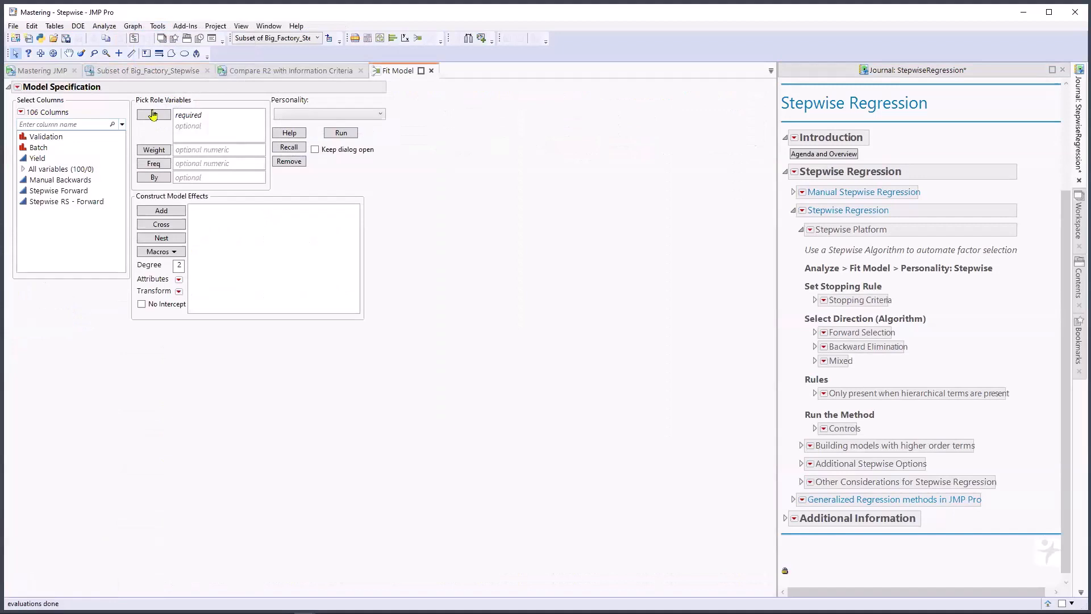
click(37, 159)
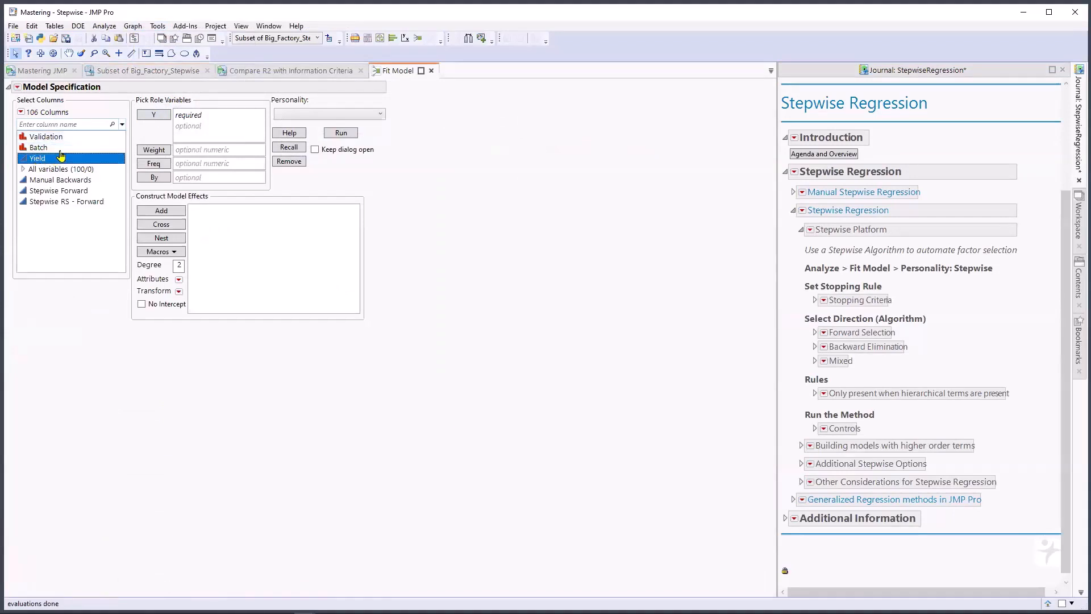
click(150, 114)
click(84, 169)
click(162, 225)
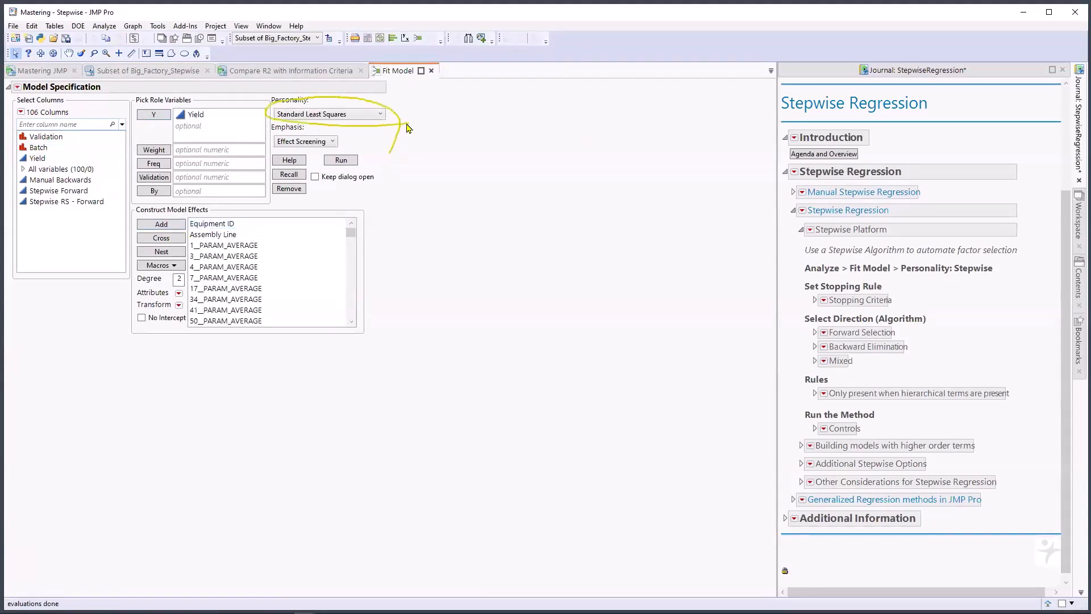
Step: Set the model personality to Stepwise and run the specification
click(380, 115)
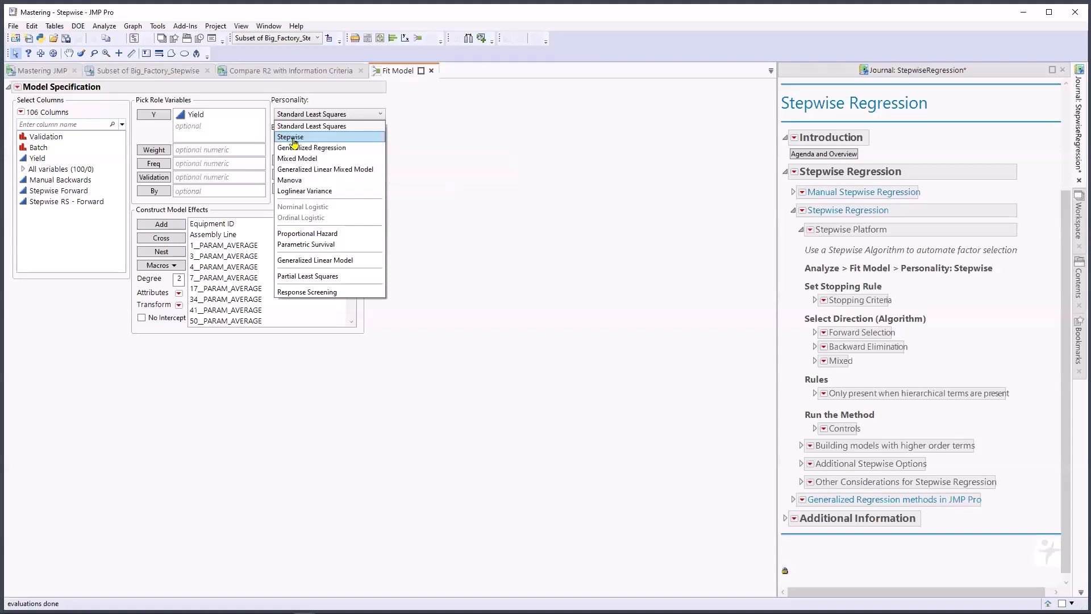
click(294, 138)
click(341, 134)
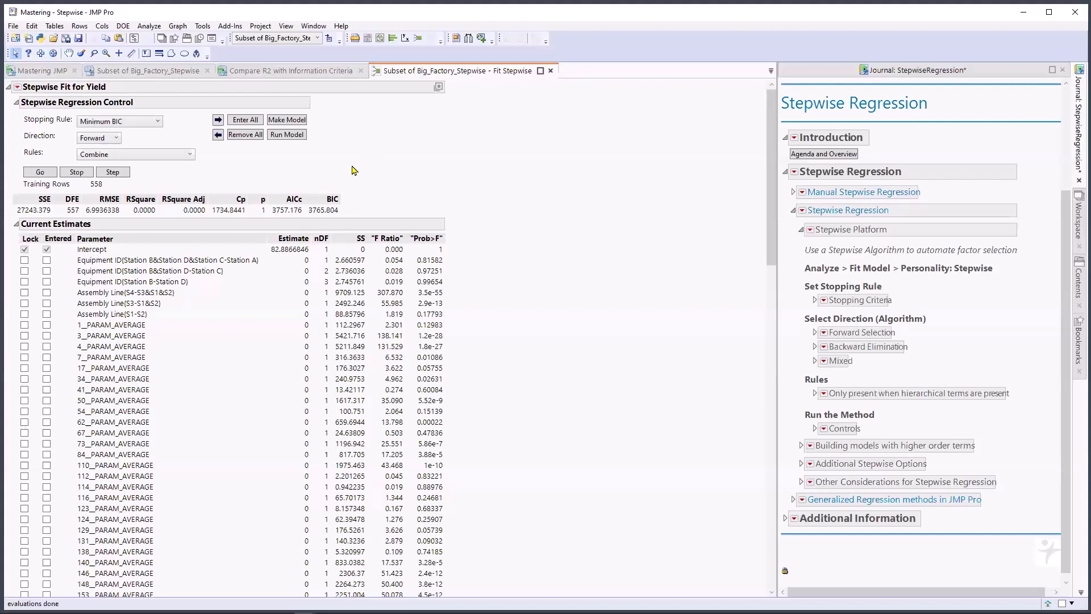
Step: Expand the Stopping Criteria notes in the journal and review the available Stopping Rule choices without changing the setting
mouse_move(794, 282)
mouse_down()
mouse_move(794, 303)
mouse_move(814, 314)
mouse_move(882, 311)
mouse_move(807, 275)
mouse_move(791, 284)
mouse_up()
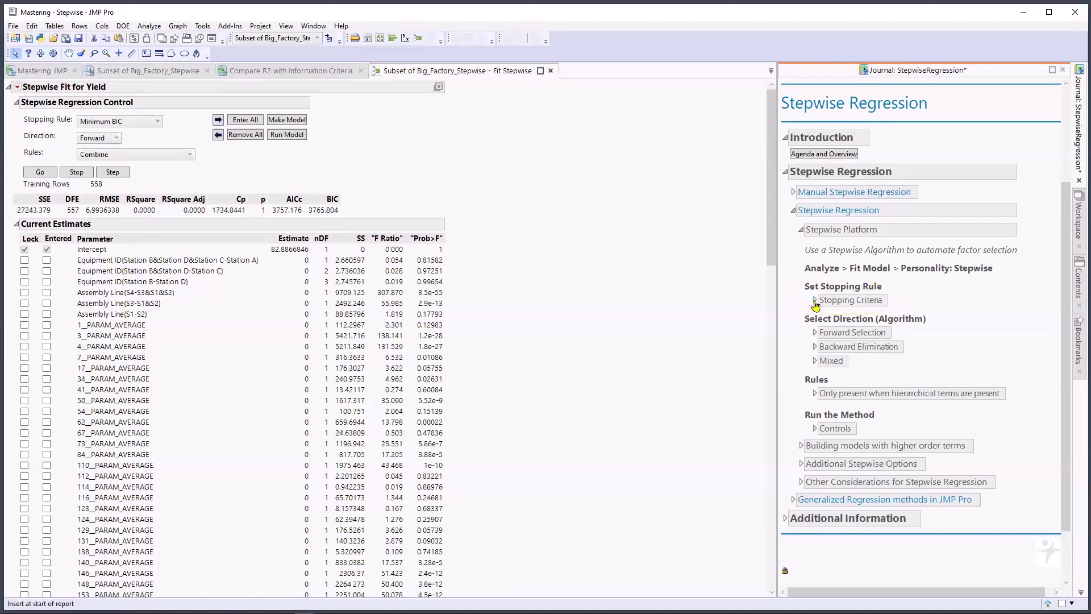
click(814, 300)
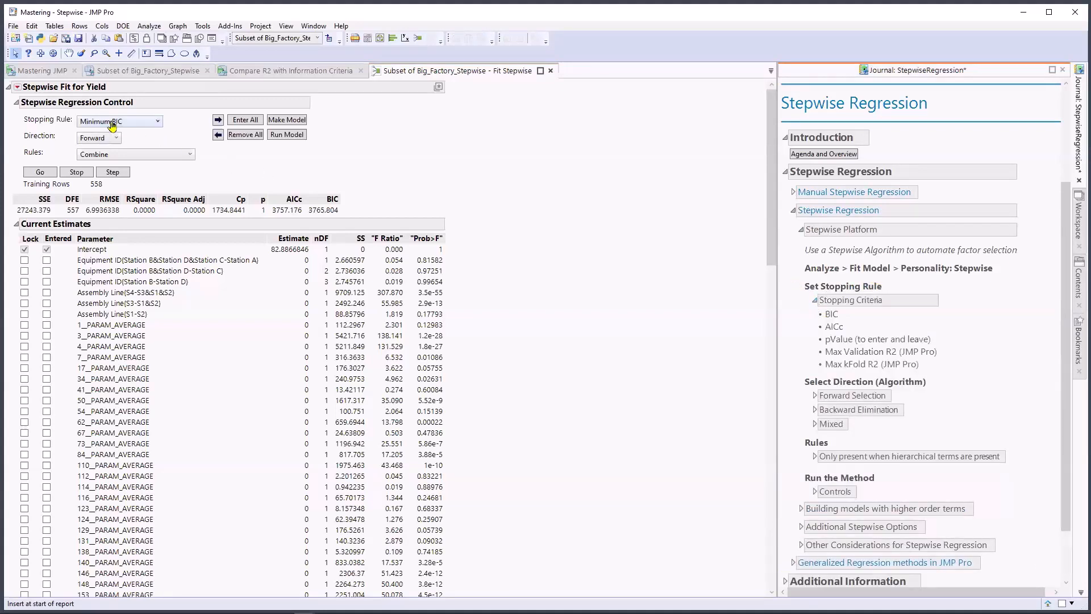
mouse_move(67, 123)
mouse_down()
mouse_move(126, 131)
mouse_move(118, 110)
mouse_move(59, 125)
mouse_up()
click(152, 121)
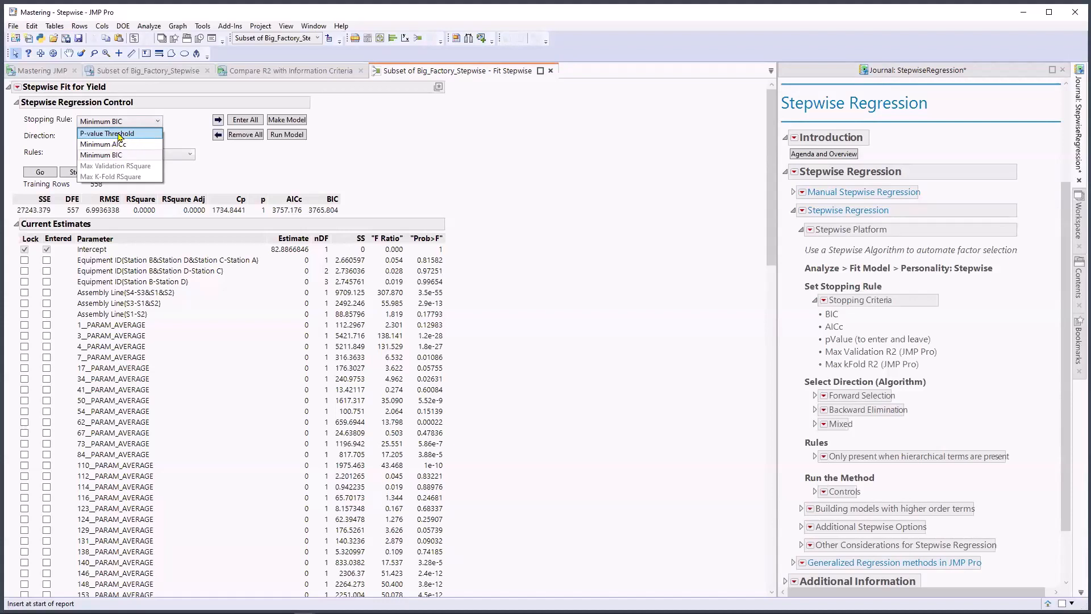
click(183, 134)
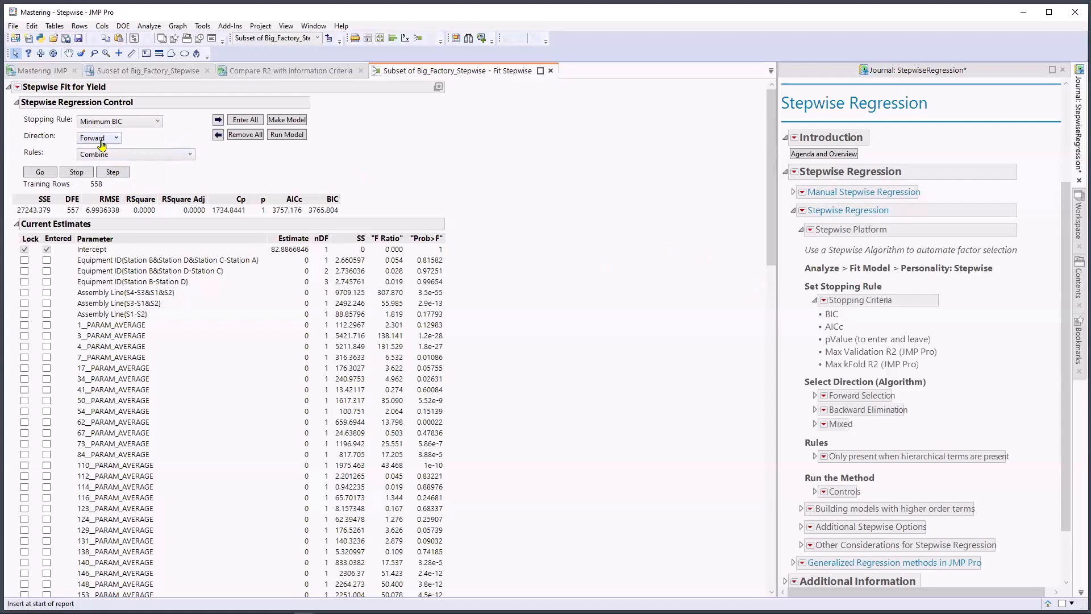
Step: Collapse the Stopping Criteria notes and review the available Direction choices without changing the setting
click(815, 301)
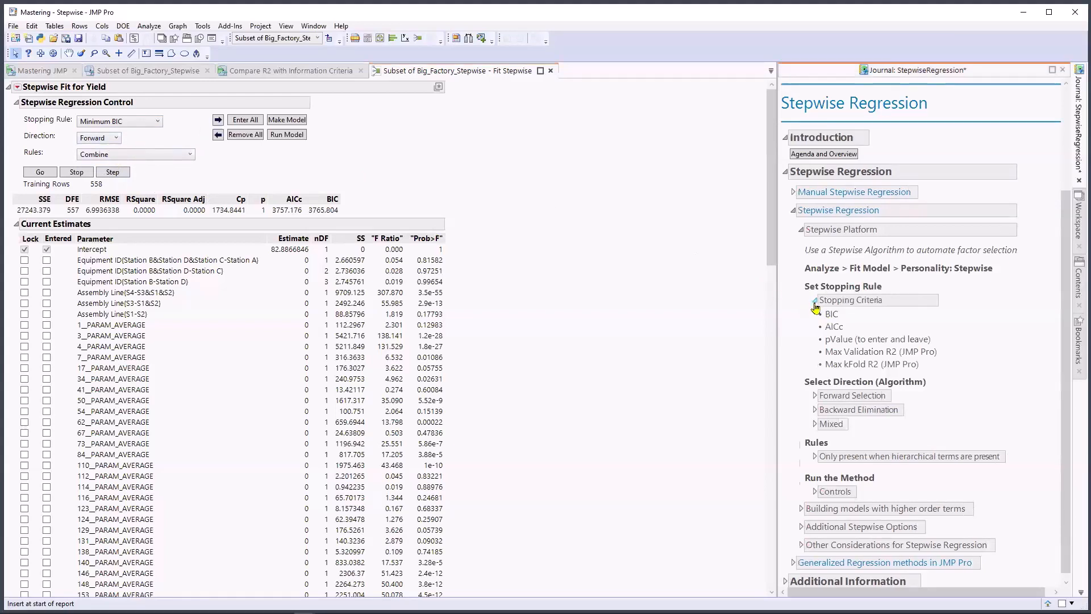
click(113, 139)
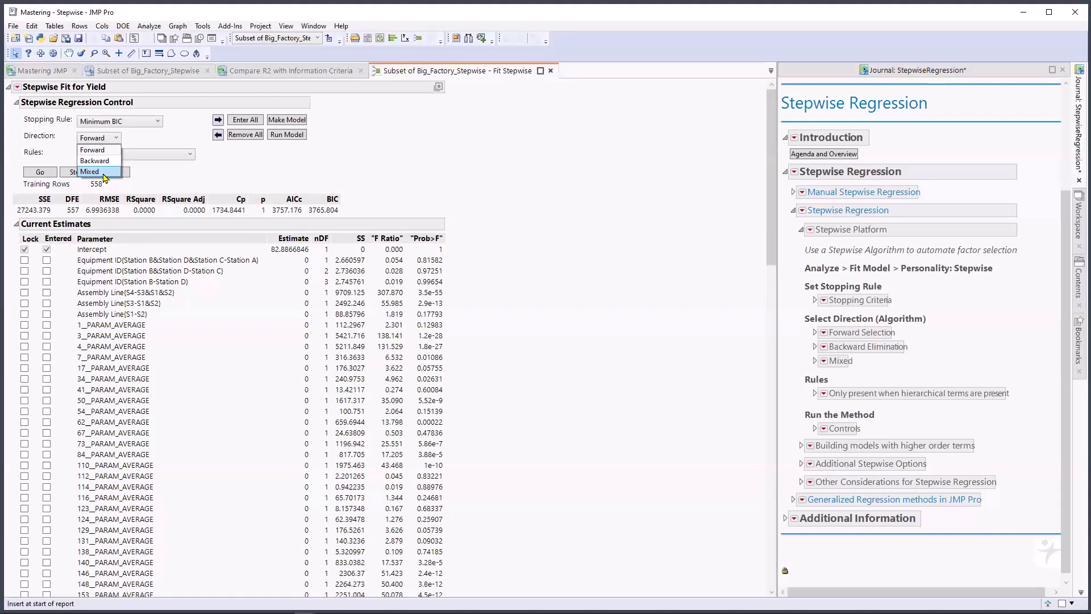
click(159, 182)
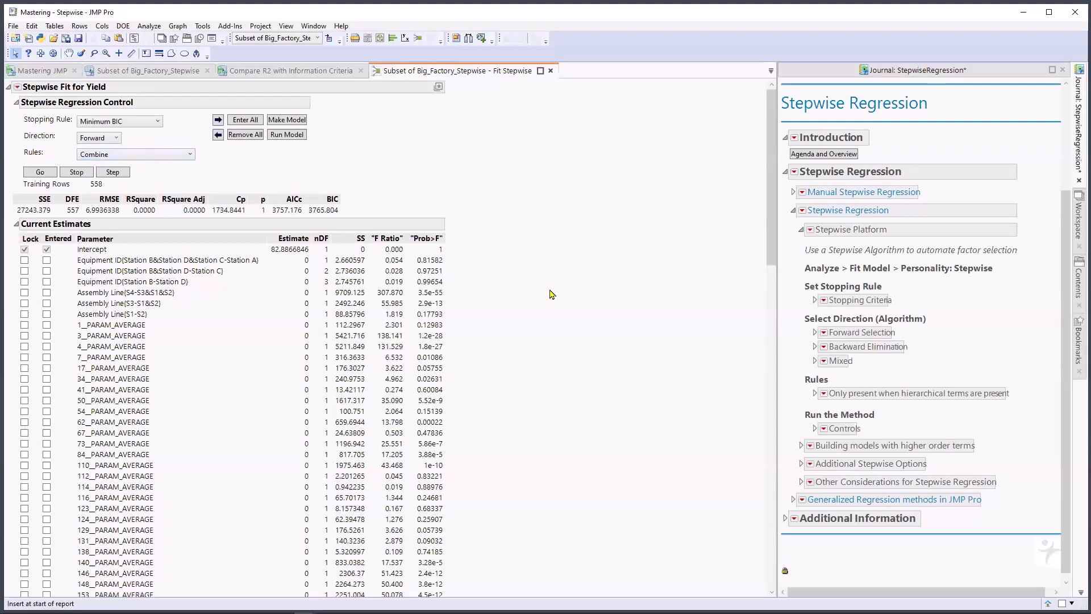
Step: Expand the journal notes on rules for hierarchical terms and review the available Rules choices without changing the setting
click(815, 394)
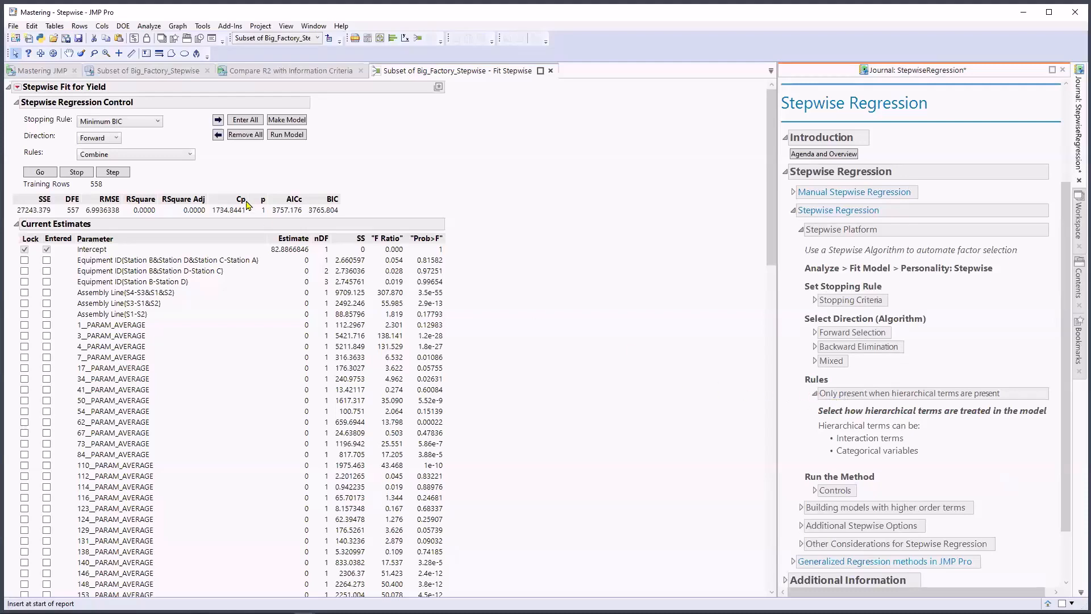
mouse_move(191, 171)
mouse_down()
mouse_move(179, 146)
mouse_move(109, 165)
mouse_move(227, 170)
mouse_up()
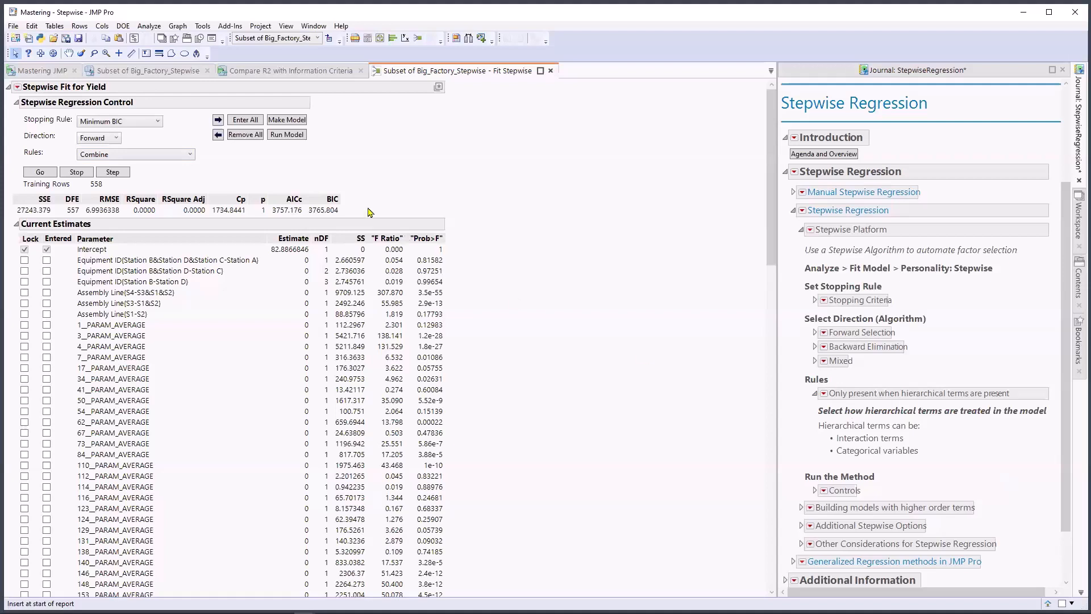
click(189, 157)
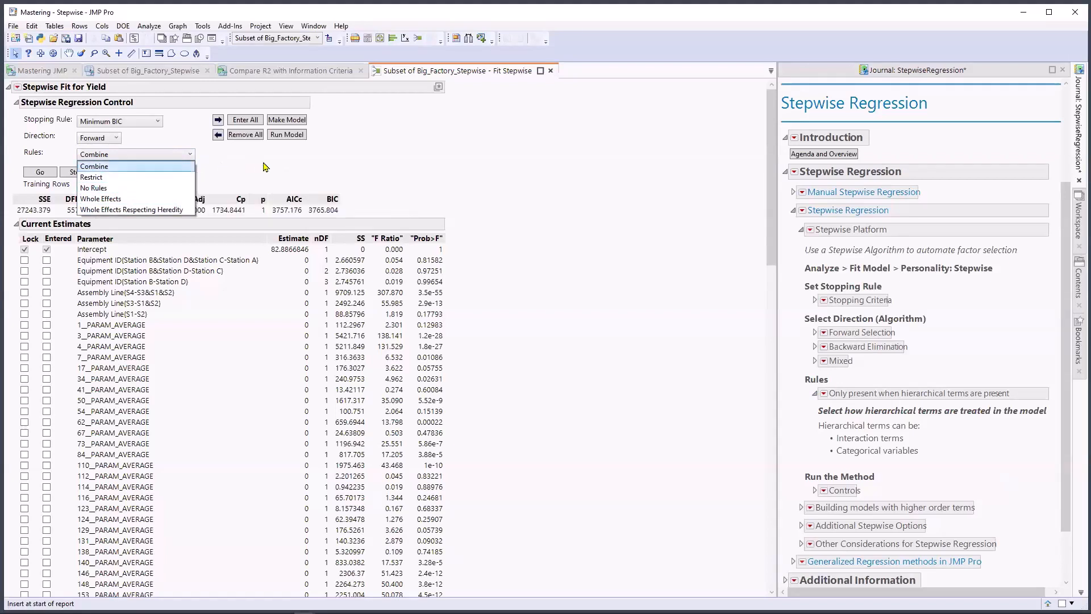
click(263, 167)
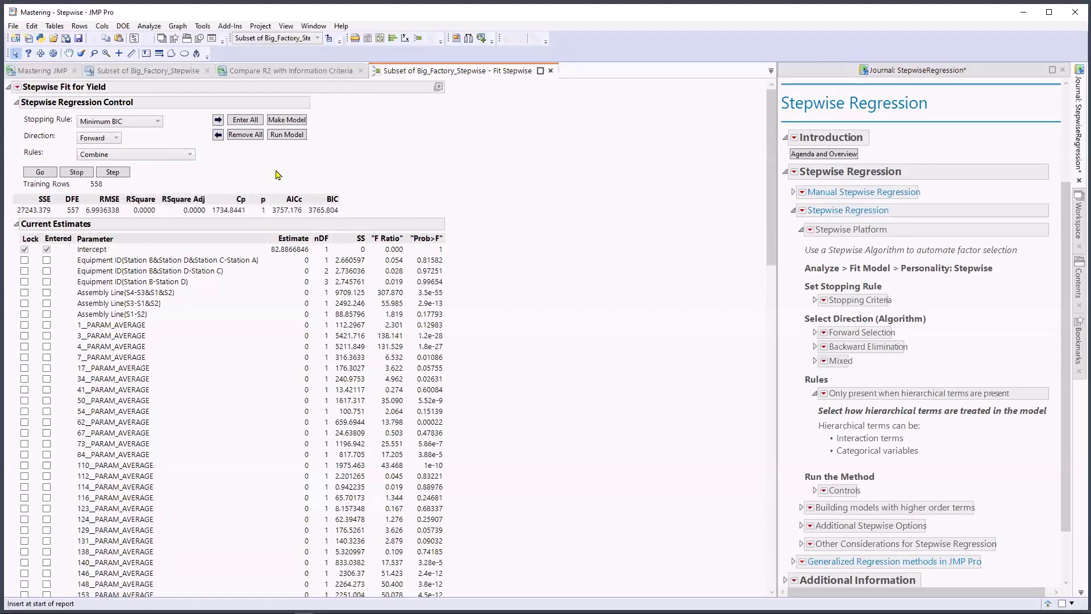
Step: Open the online help for the Stepwise Regression Control panel, read down to its Rules section, and minimize the browser
mouse_move(269, 168)
mouse_down()
mouse_move(230, 170)
mouse_move(120, 135)
mouse_move(31, 63)
mouse_up()
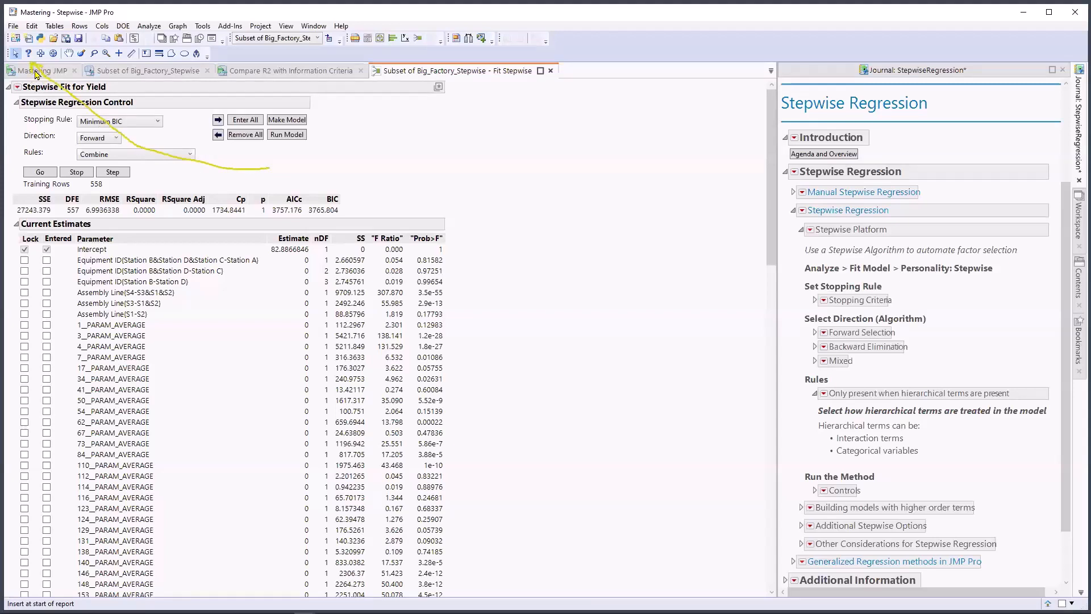
click(28, 52)
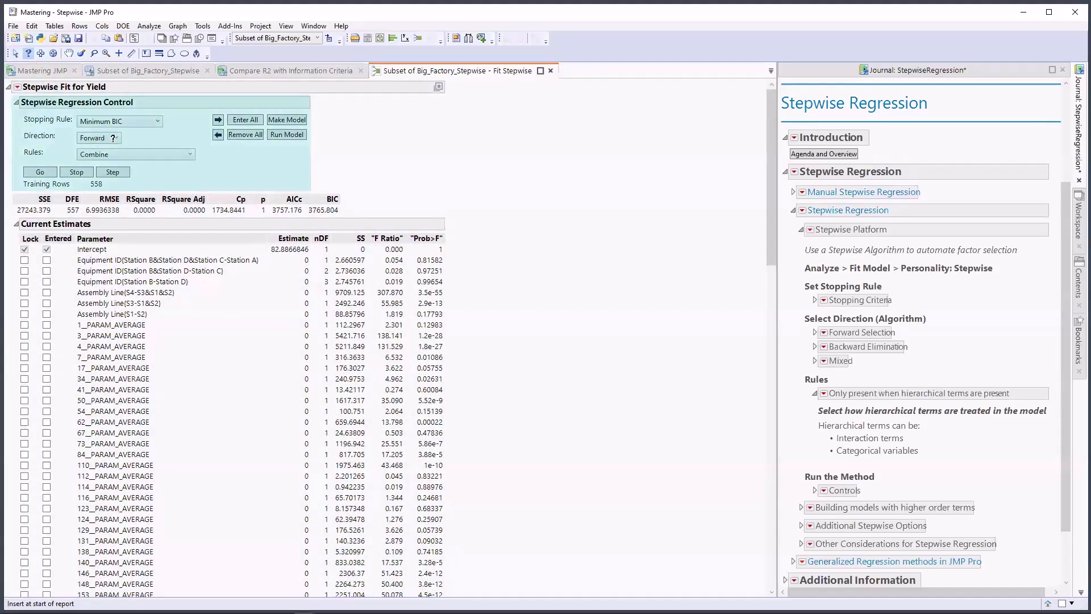
key(Escape)
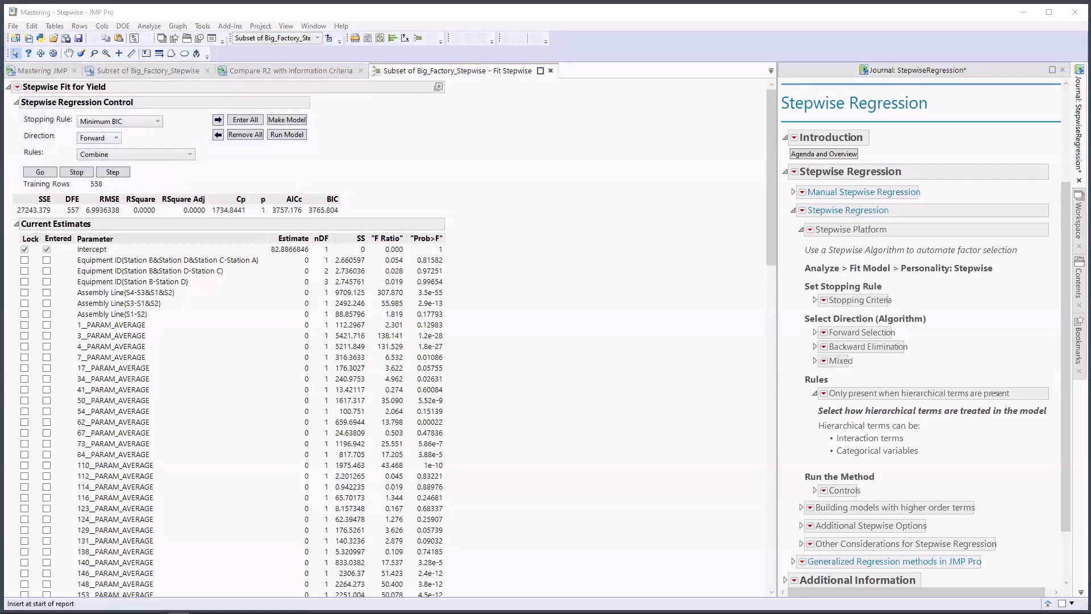
click(33, 73)
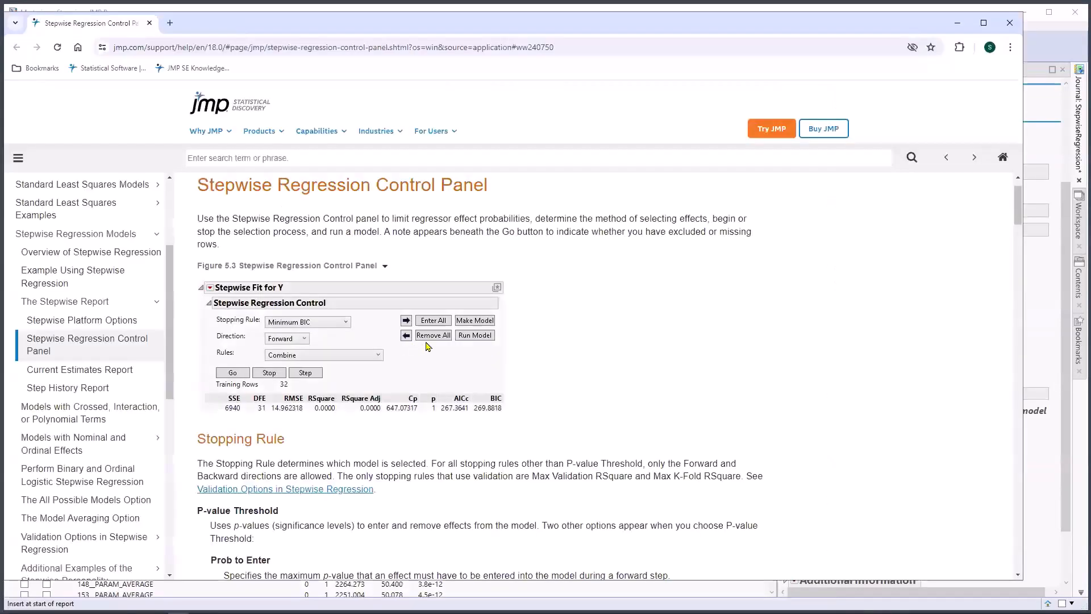
scroll(342, 370, down, 15)
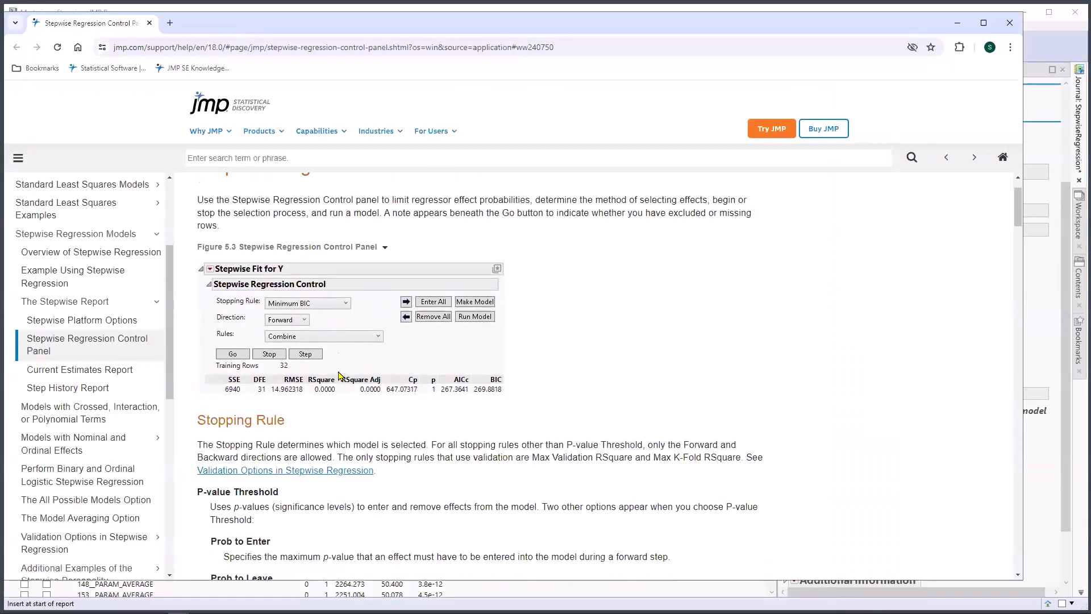
scroll(340, 375, down, 6)
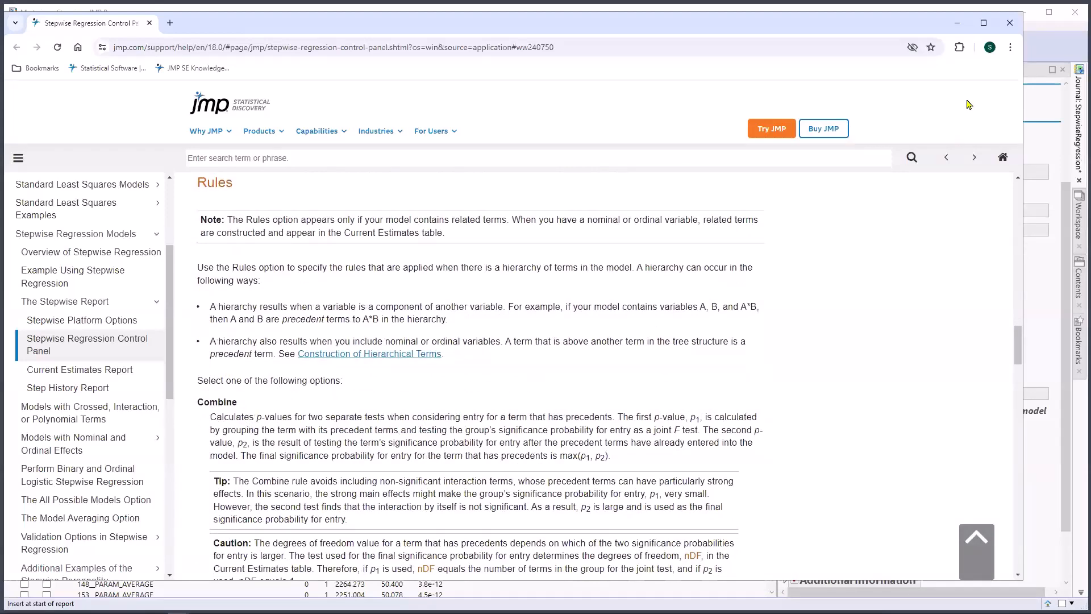
click(957, 24)
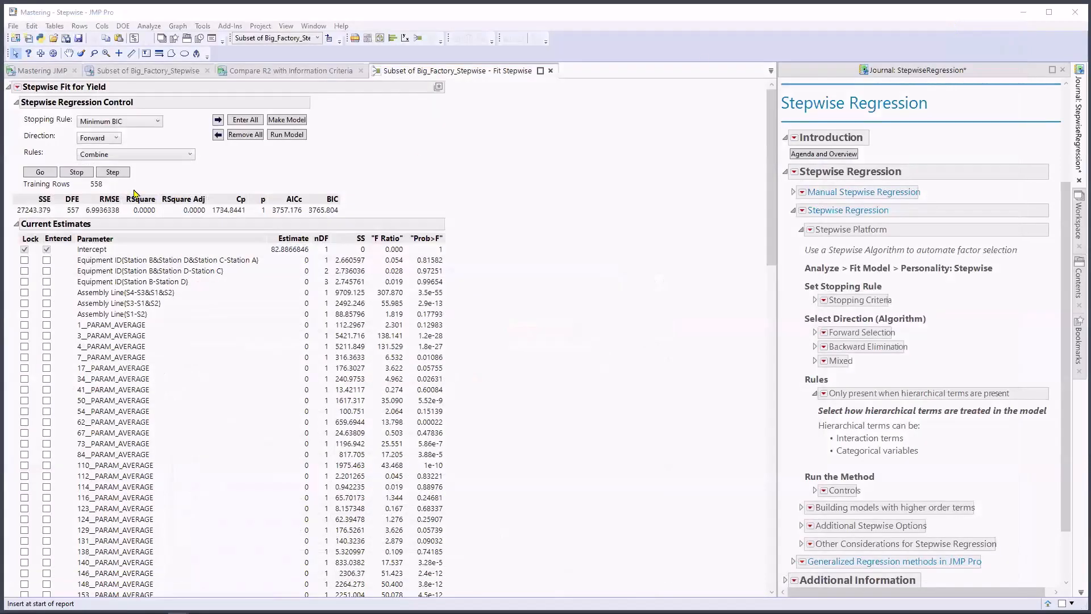
Step: Set the rules for hierarchical terms to Whole Effects Respecting Heredity and look over the other available rules
click(189, 155)
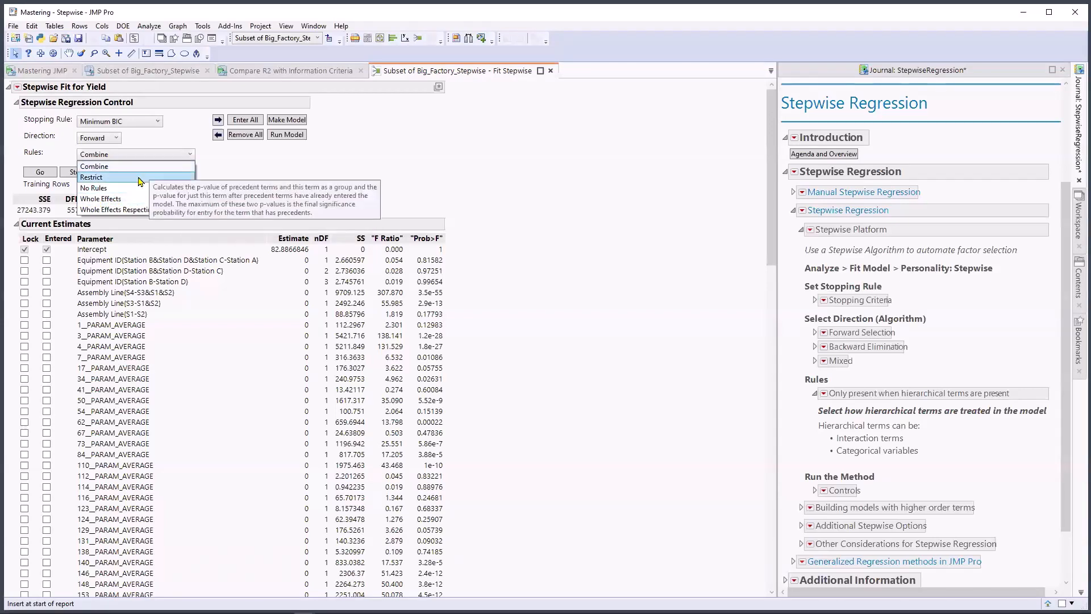
click(94, 210)
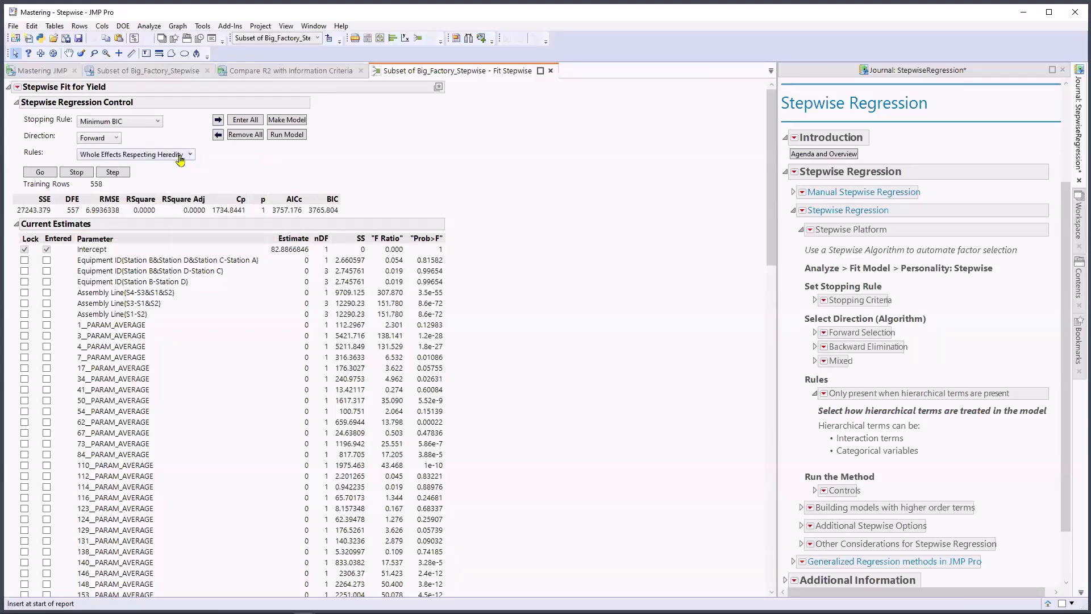
click(179, 155)
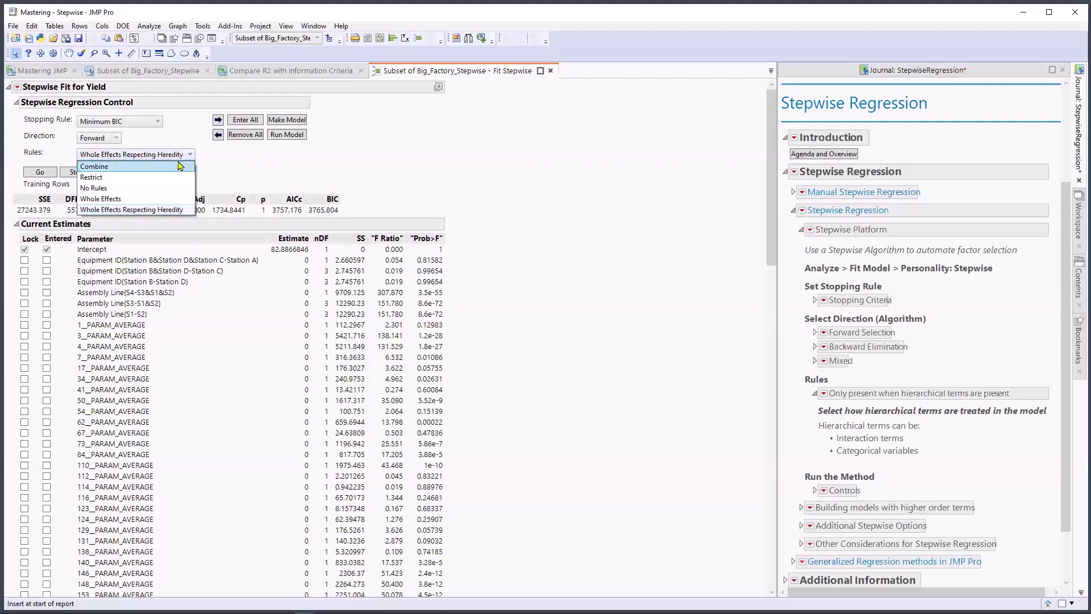
click(180, 160)
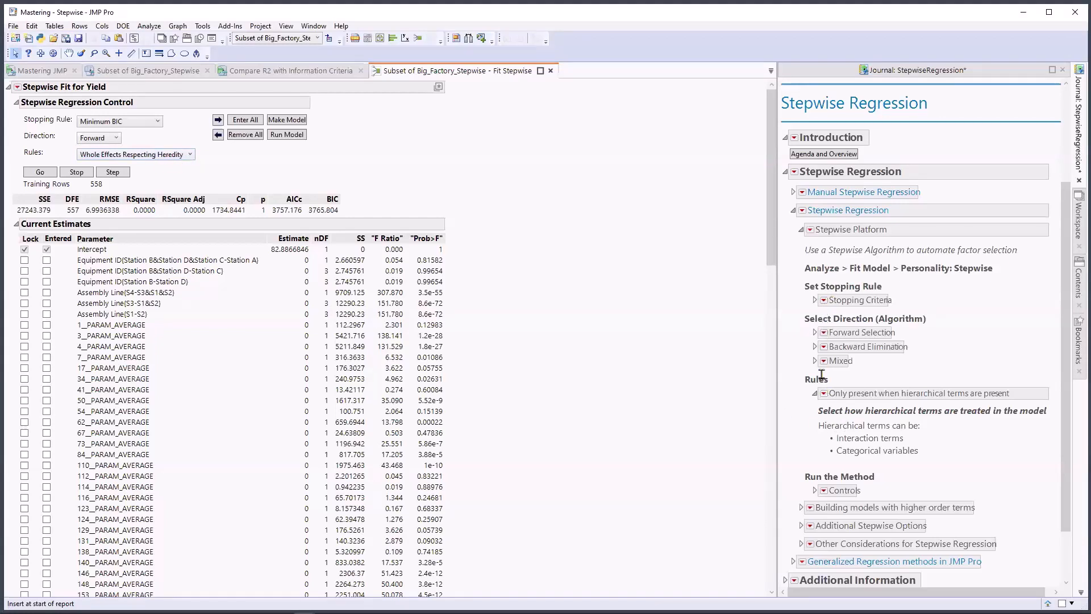
Step: Collapse the journal's hierarchical-terms notes, expand the Controls notes under Run the Method, and highlight the Forward Selection example line
click(815, 394)
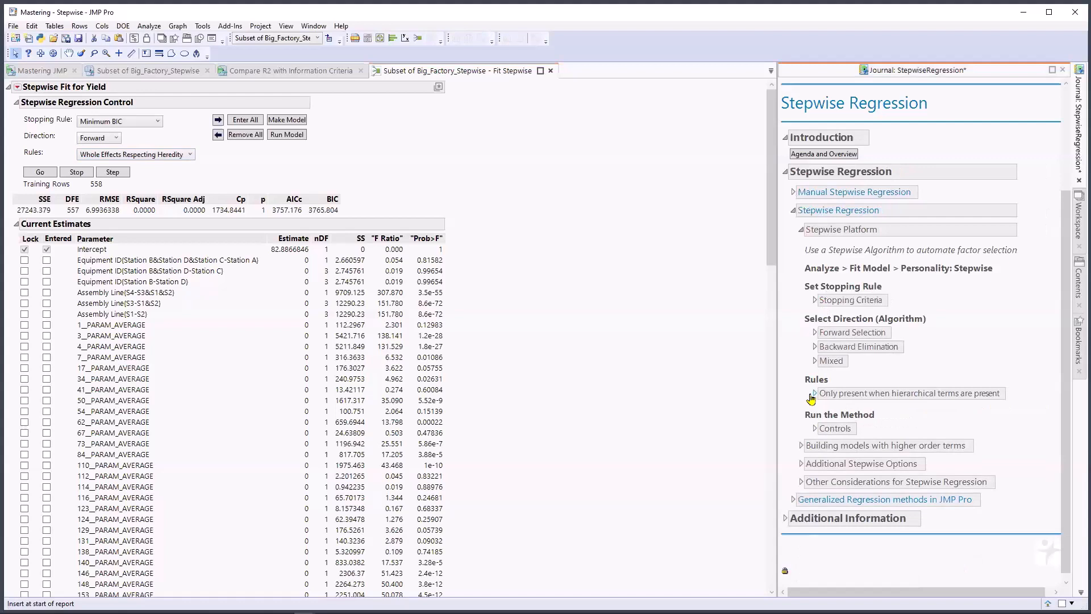
click(814, 430)
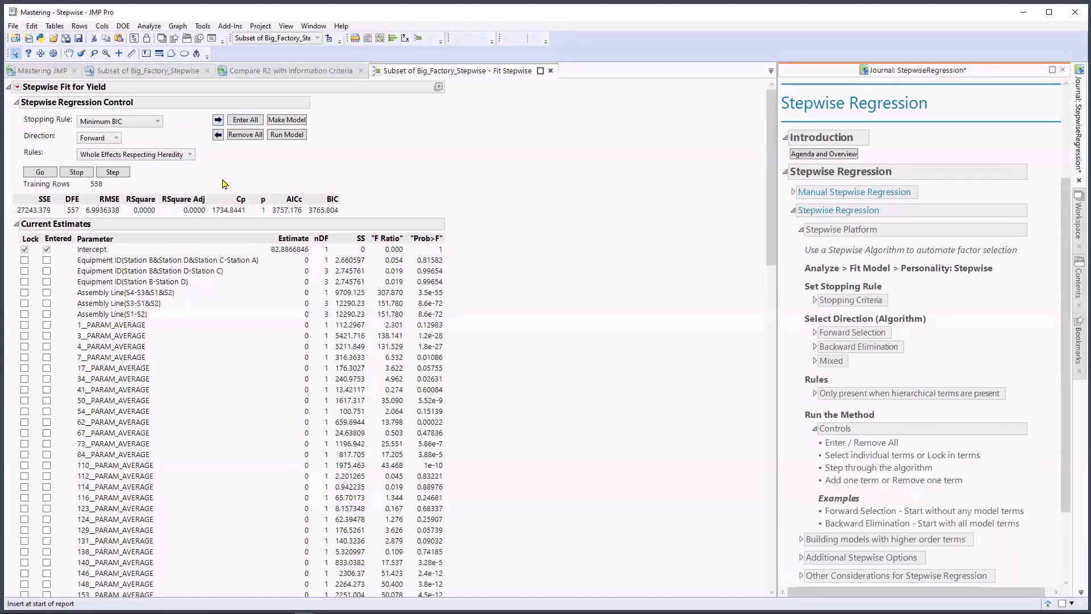
mouse_move(199, 184)
mouse_down()
mouse_move(149, 165)
mouse_move(63, 161)
mouse_move(12, 179)
mouse_move(71, 187)
mouse_up()
drag(141, 183, 168, 172)
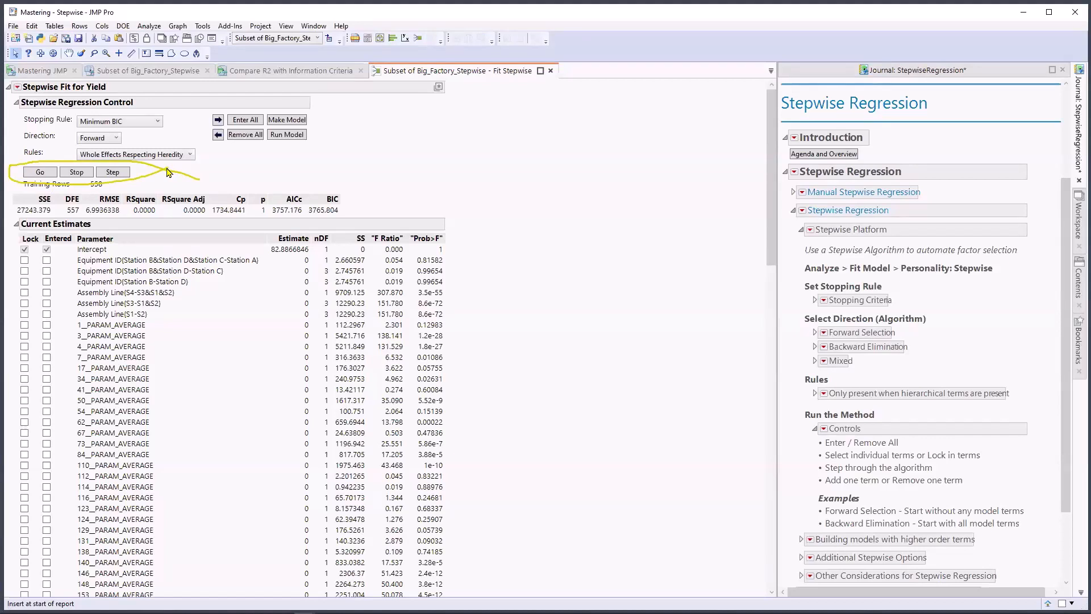
mouse_move(128, 181)
mouse_down()
mouse_move(141, 173)
mouse_move(98, 175)
mouse_move(136, 184)
mouse_up()
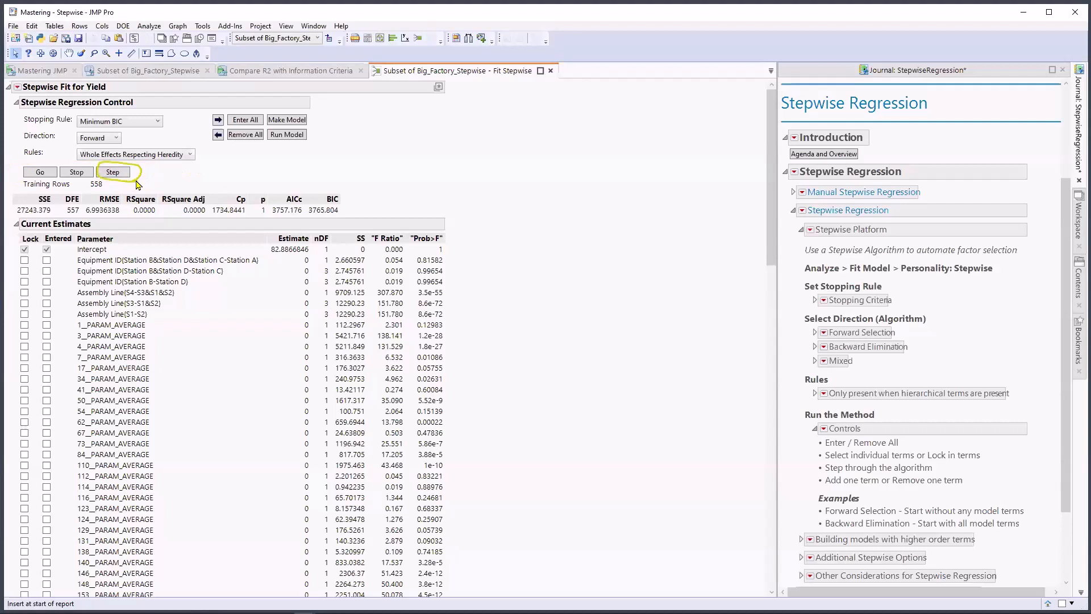
mouse_move(217, 157)
mouse_down()
mouse_move(255, 156)
mouse_move(234, 105)
mouse_move(203, 136)
mouse_move(237, 164)
mouse_up()
click(847, 514)
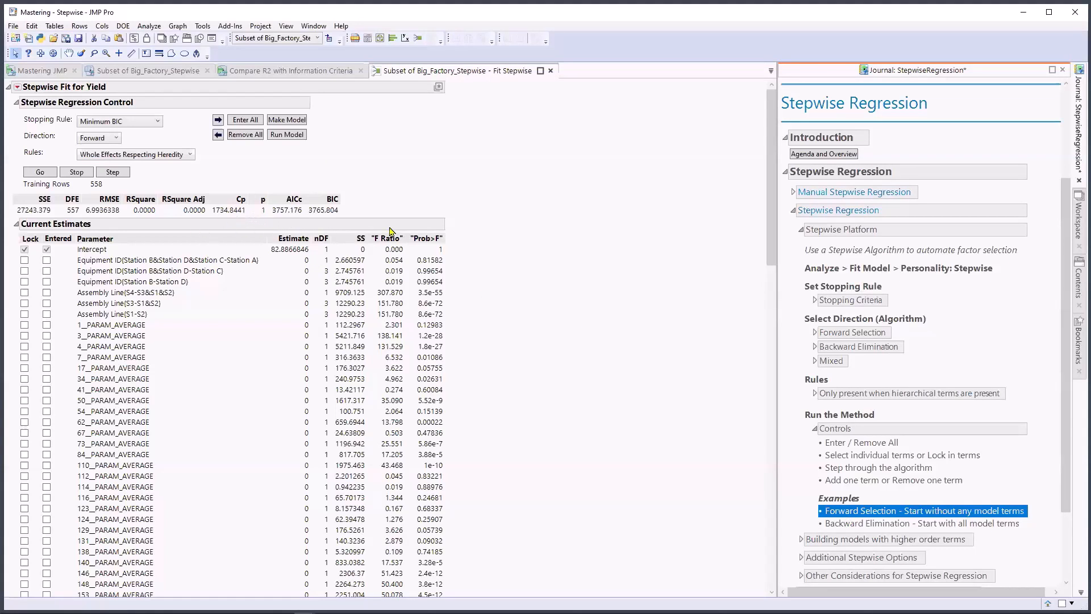
Step: Collapse the Current Estimates and Step History sections of the report and enlarge the Criterion History plot
mouse_move(770, 128)
mouse_down()
mouse_move(770, 144)
mouse_move(770, 126)
mouse_up()
click(24, 249)
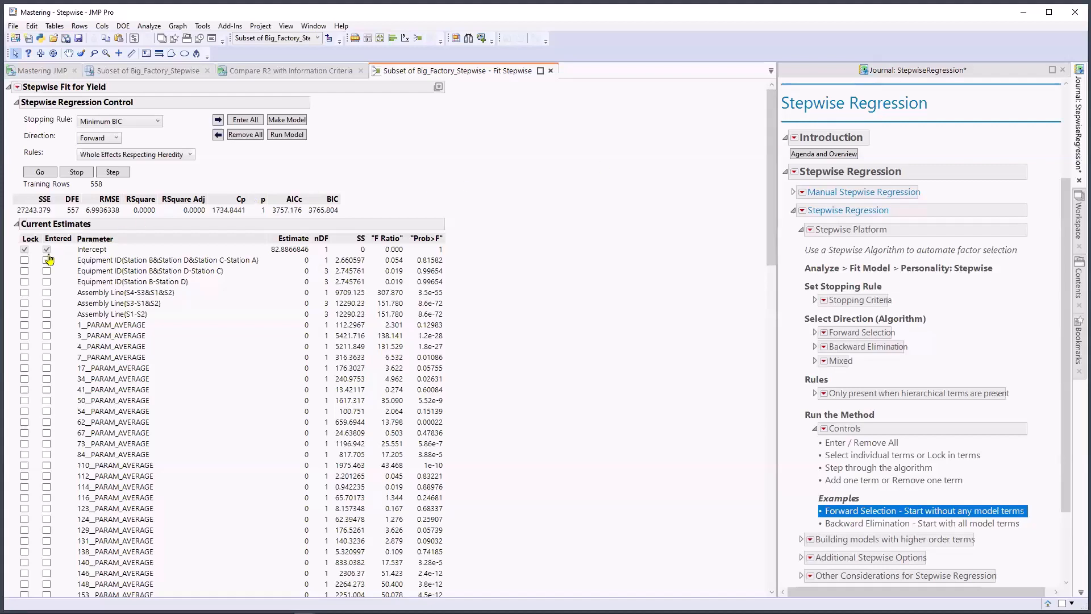
mouse_move(387, 192)
mouse_down()
mouse_move(20, 197)
mouse_move(167, 224)
mouse_move(357, 215)
mouse_move(366, 192)
mouse_up()
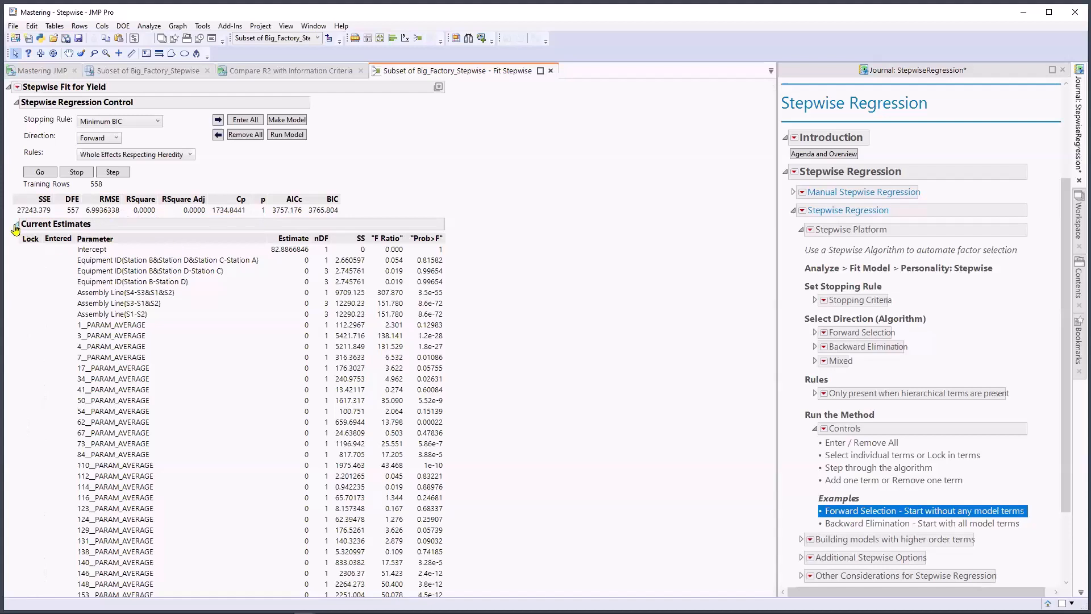
click(16, 225)
mouse_move(8, 236)
mouse_down()
mouse_move(14, 258)
mouse_move(363, 250)
mouse_move(253, 235)
mouse_up()
drag(153, 239, 5, 243)
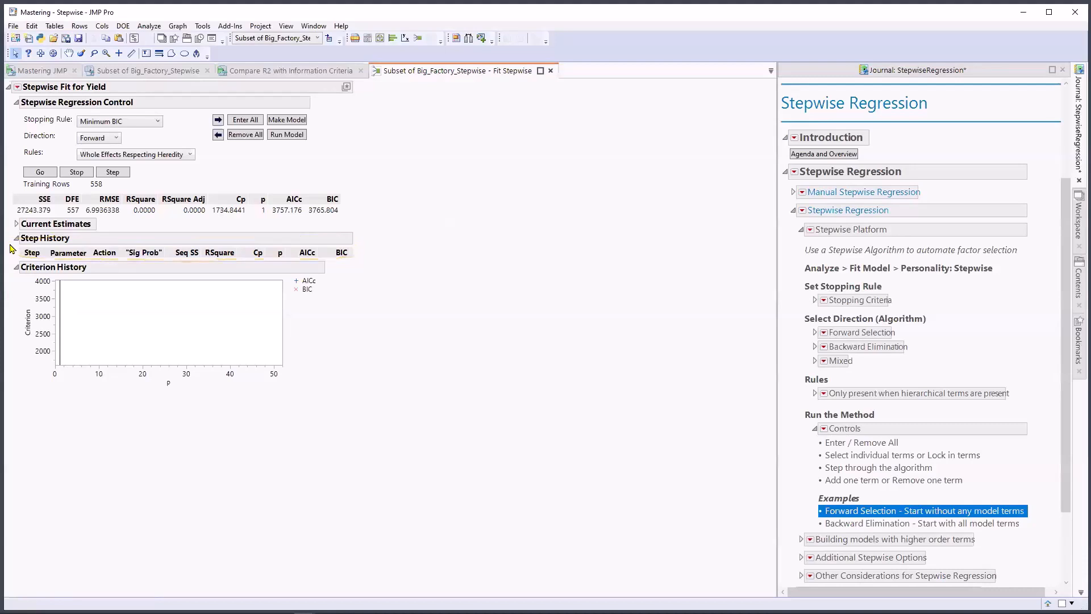
click(16, 239)
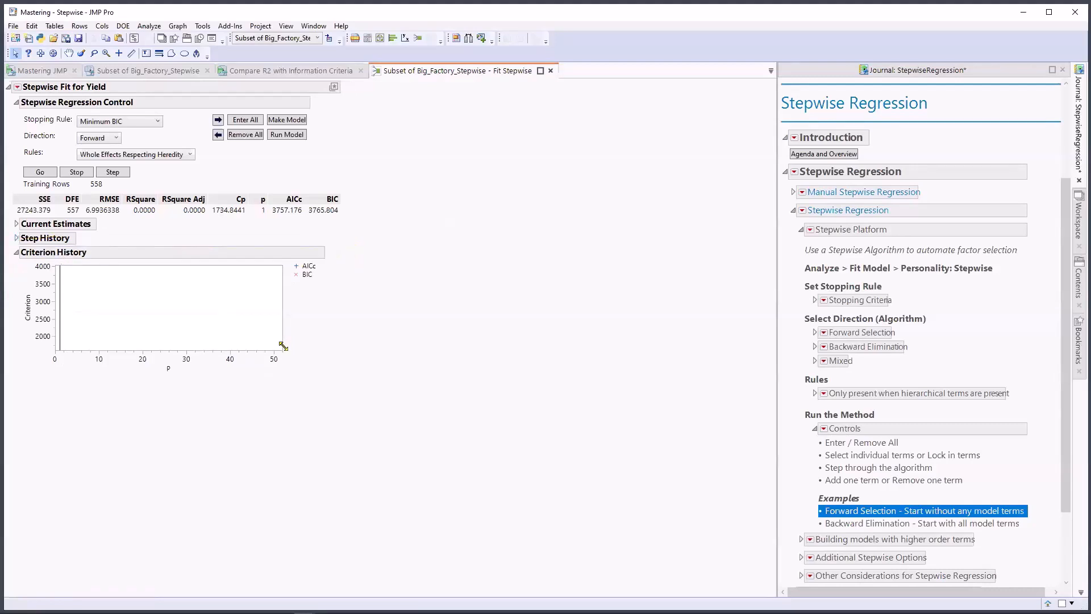
drag(282, 347, 369, 409)
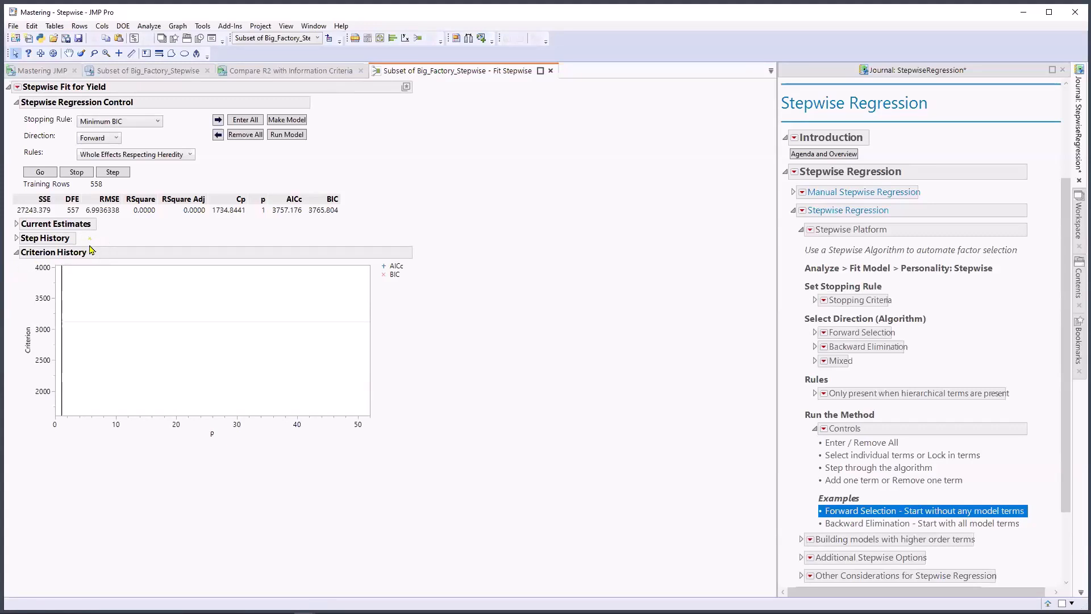
Step: Check that Plot Criterion History is enabled, and run the forward stepwise selection with the Minimum BIC stopping rule
click(17, 88)
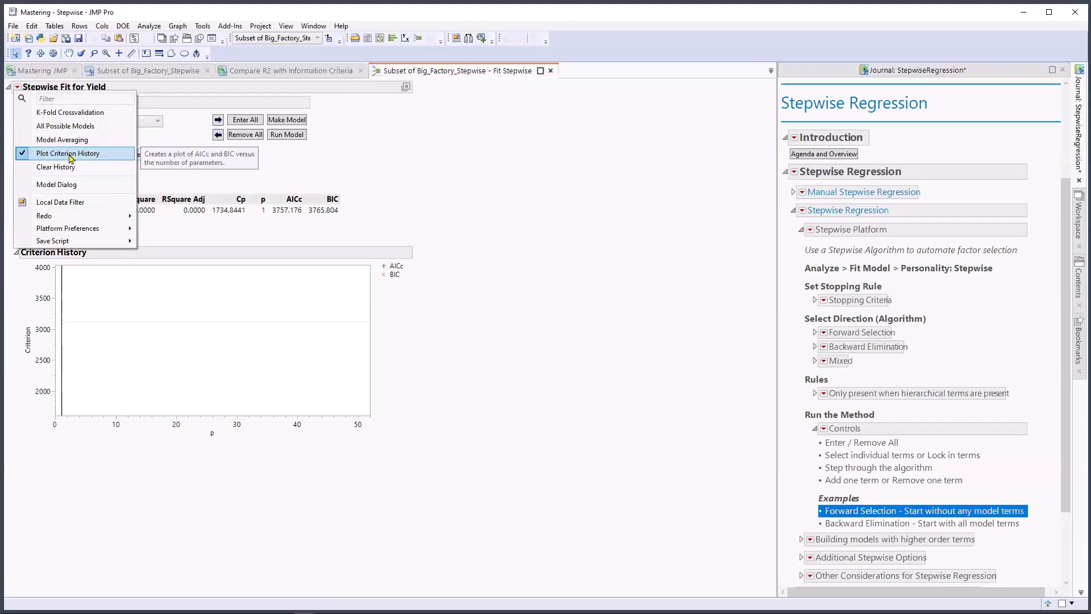
click(528, 199)
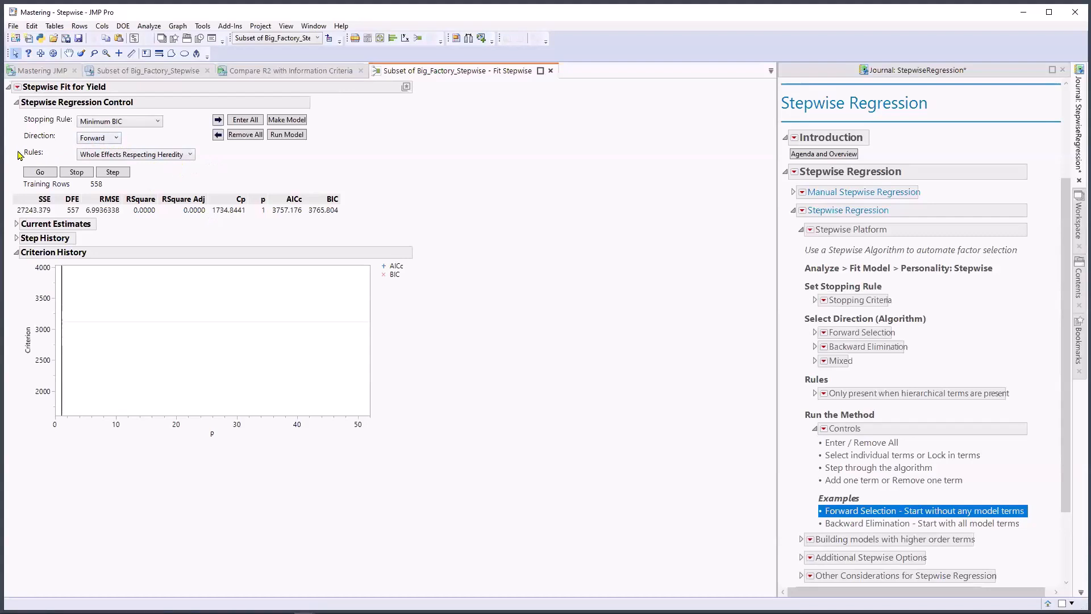
click(34, 175)
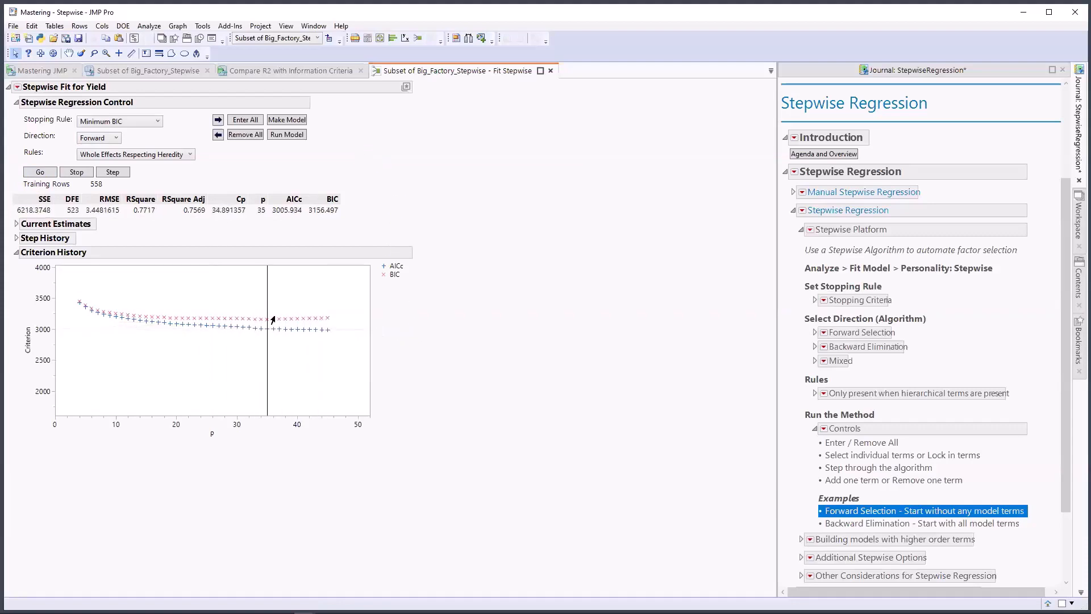
Step: Rescale the Criterion axis of the history plot to about 2900 to 3500 and examine the BIC curve's minimum
drag(418, 312, 327, 319)
drag(38, 410, 44, 483)
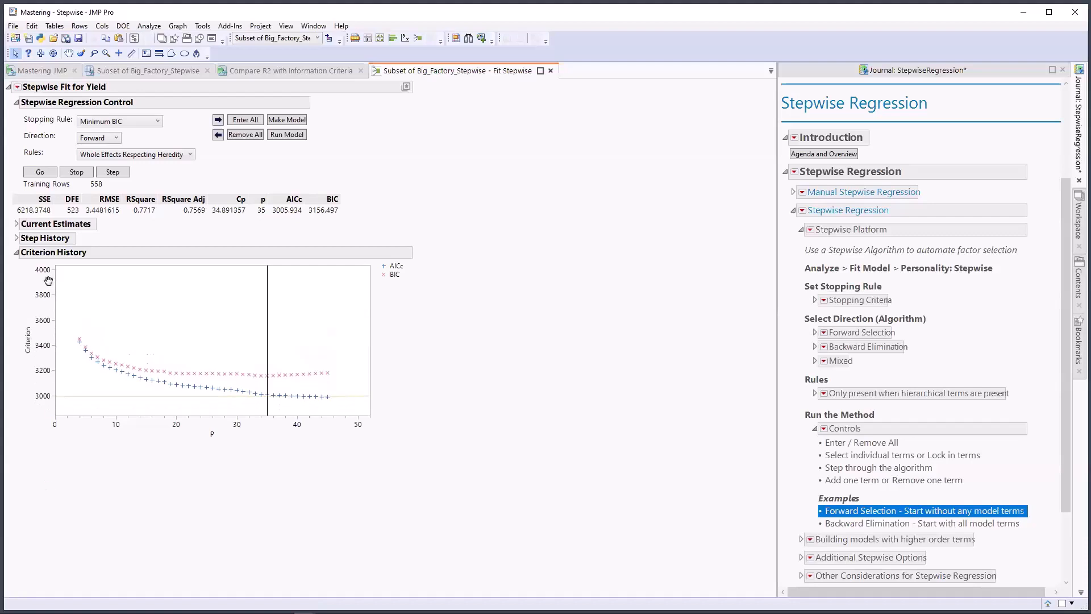
drag(50, 245, 50, 206)
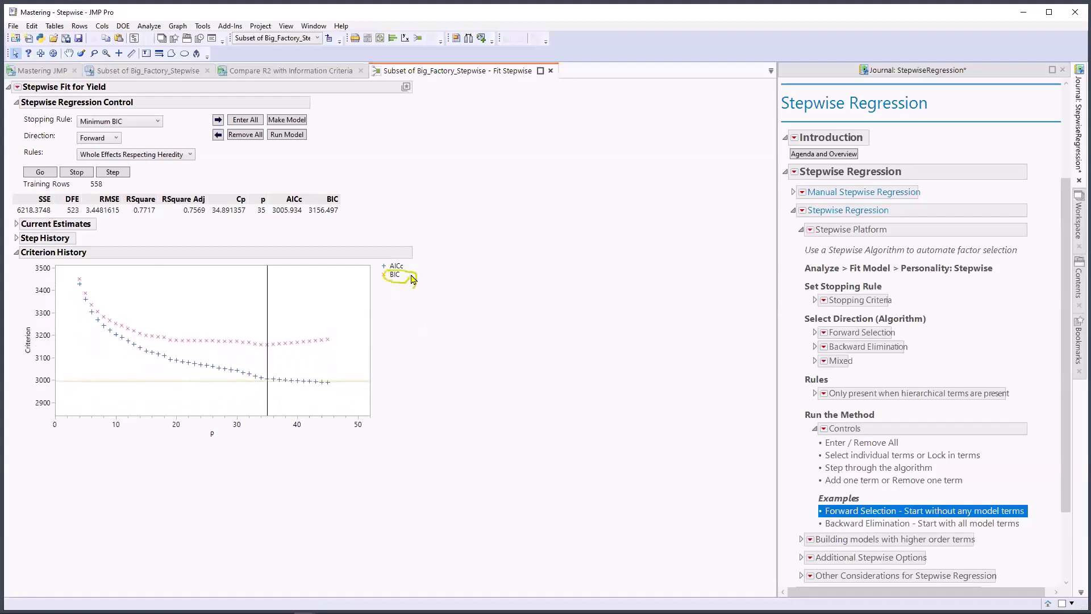
mouse_move(406, 335)
mouse_down()
mouse_move(276, 345)
mouse_move(270, 332)
mouse_up()
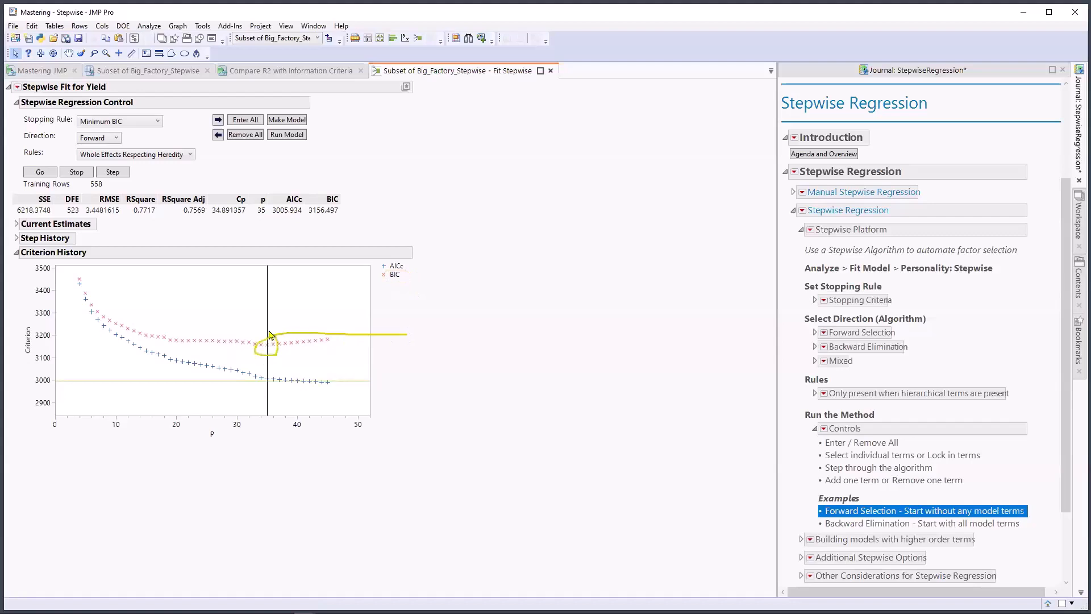
key(Escape)
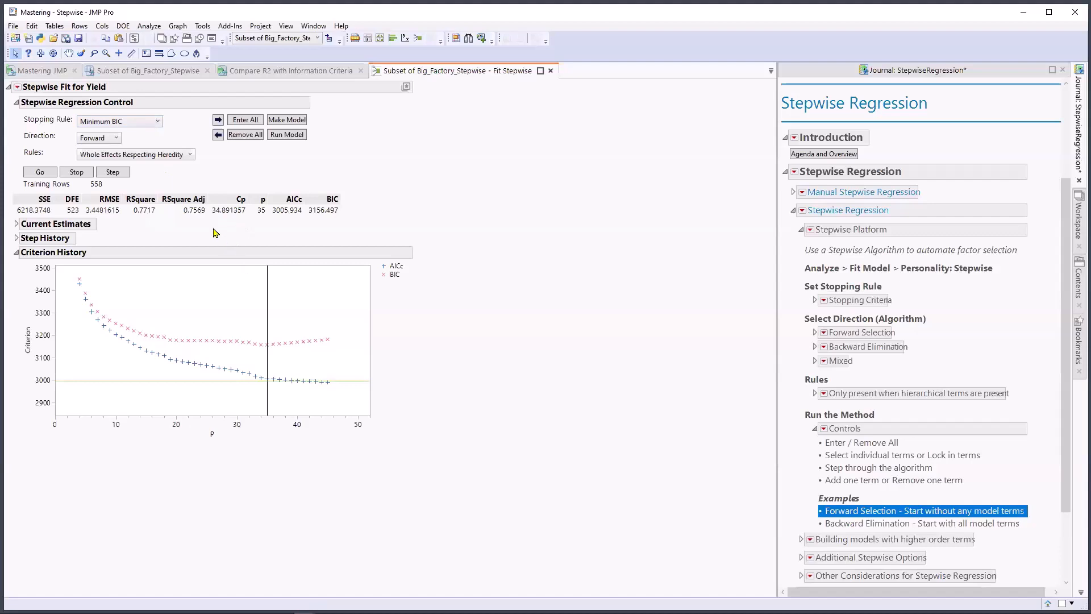
Step: Set the stopping rule to Minimum AICc
click(125, 123)
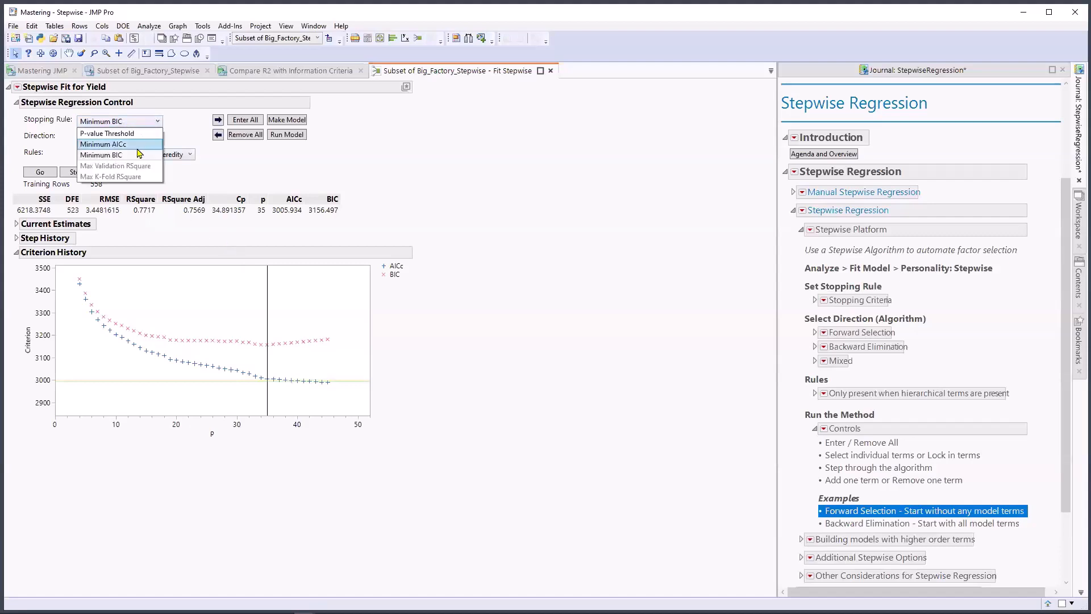
click(178, 132)
click(155, 122)
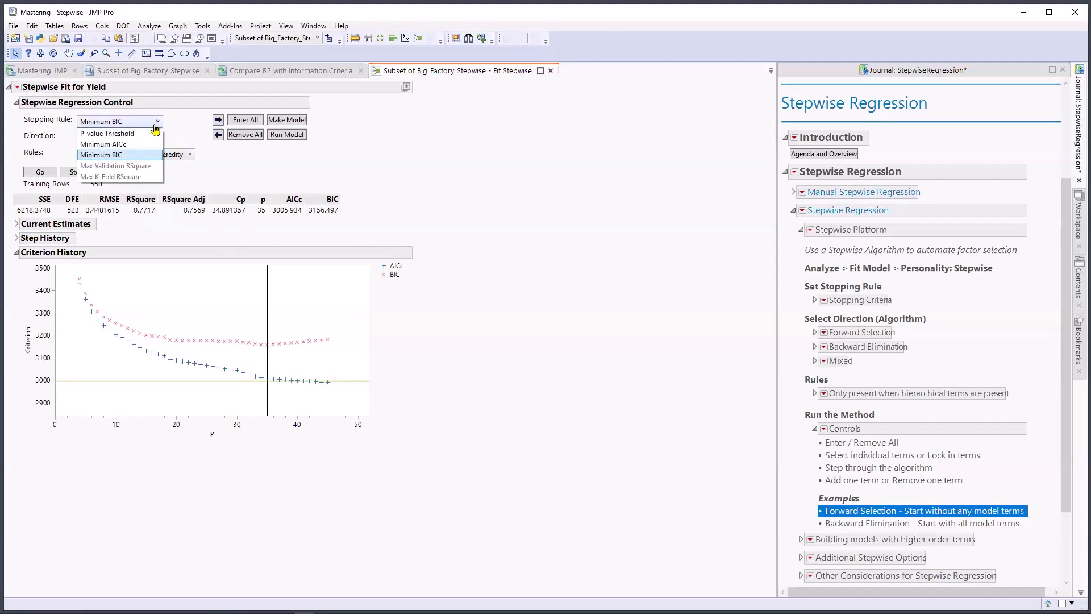
click(130, 146)
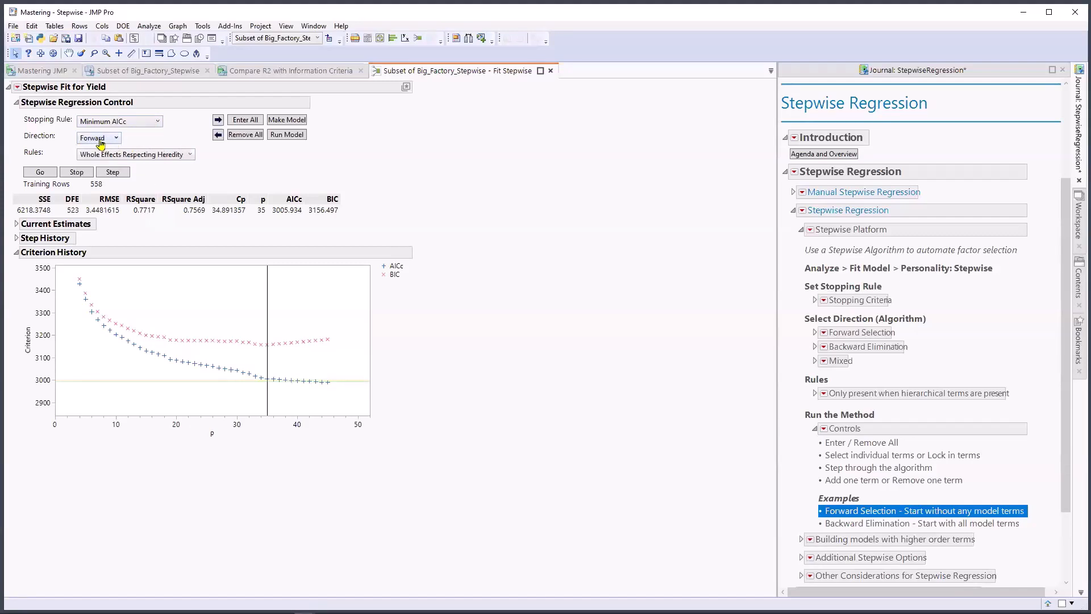
Step: Expand Current Estimates, remove all entered terms from the model, and collapse the section again
click(16, 224)
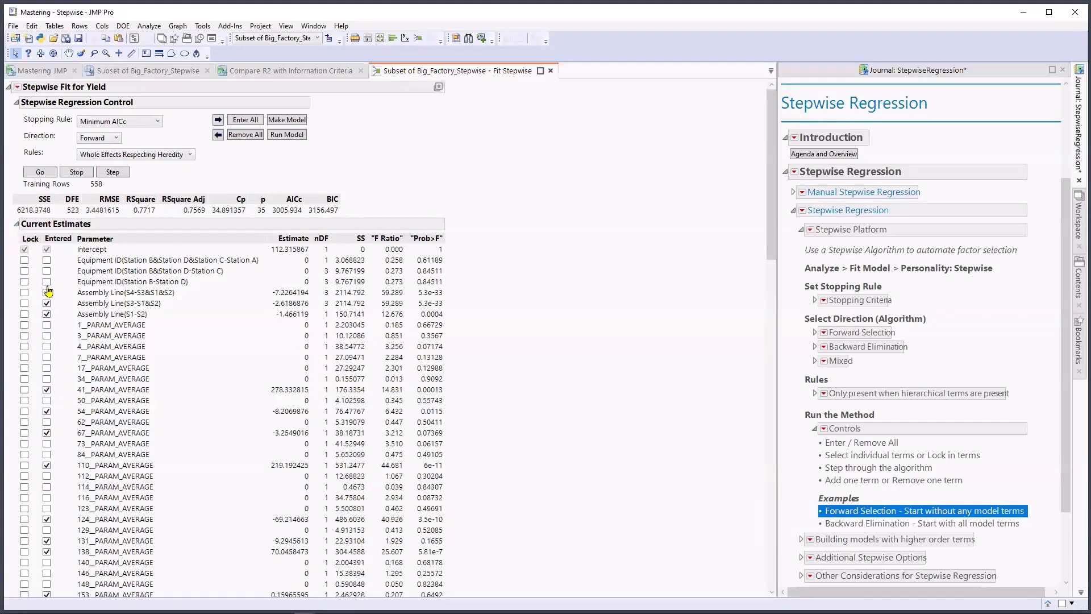
mouse_move(228, 166)
mouse_down()
mouse_move(262, 155)
mouse_move(232, 124)
mouse_move(278, 157)
mouse_up()
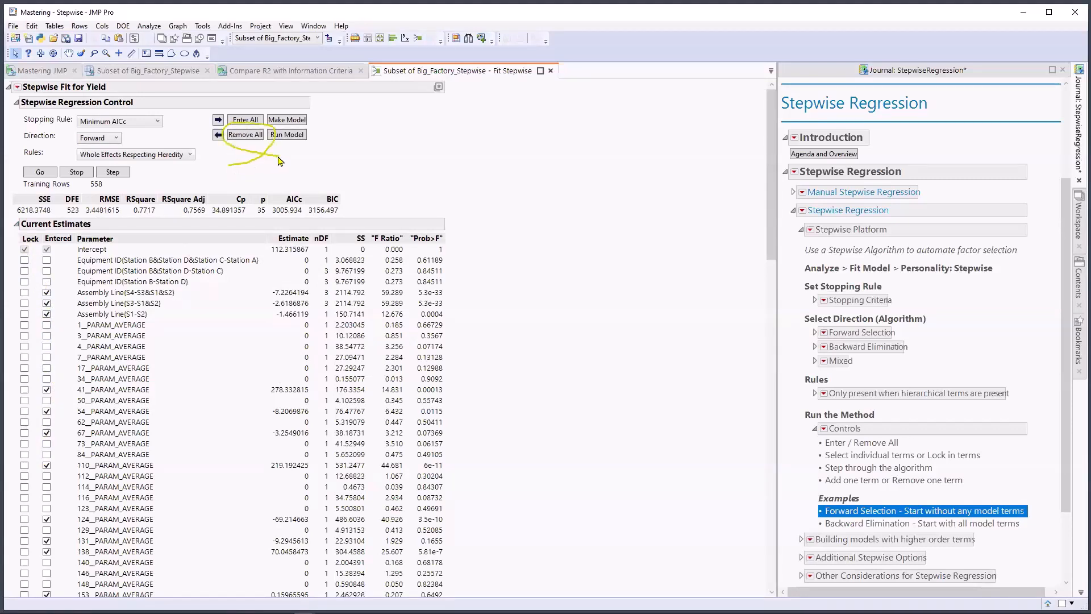
click(253, 136)
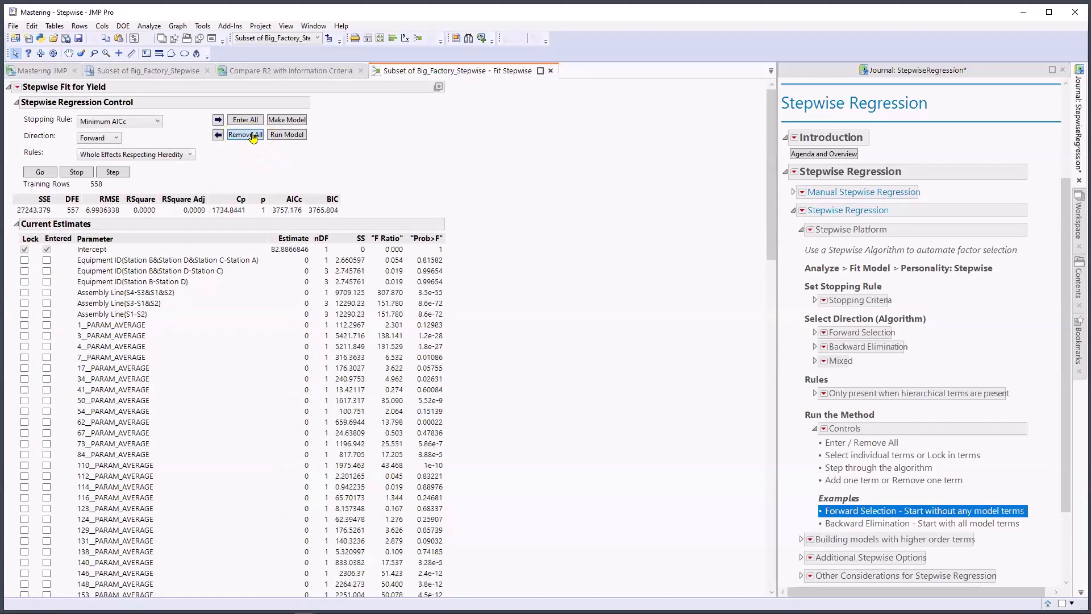
click(17, 224)
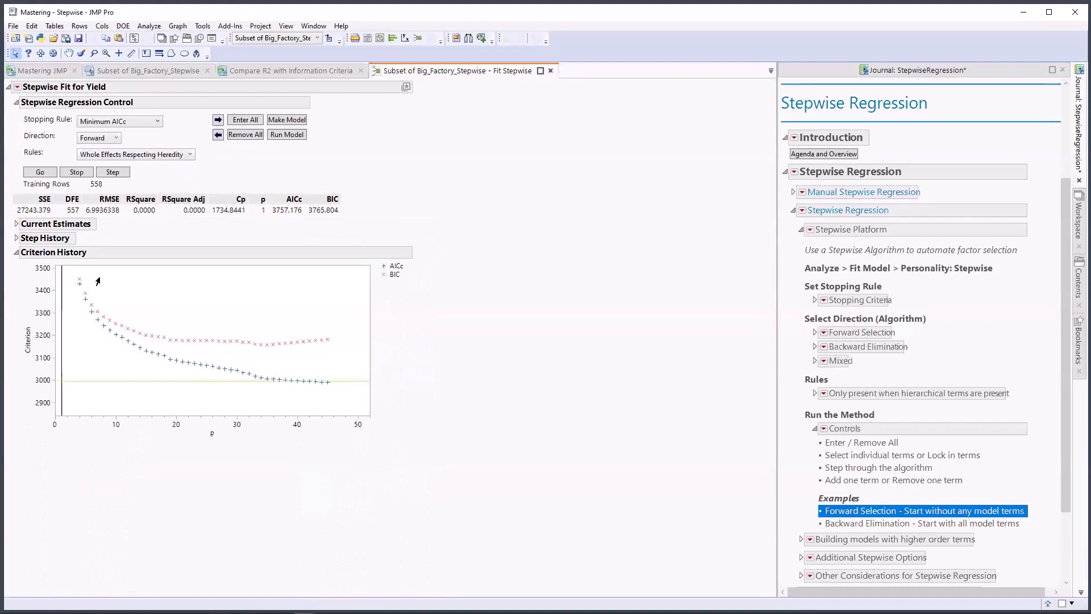
Step: Clear the history, run forward selection with Minimum AICc, and extend the plot's p axis past 60
click(18, 87)
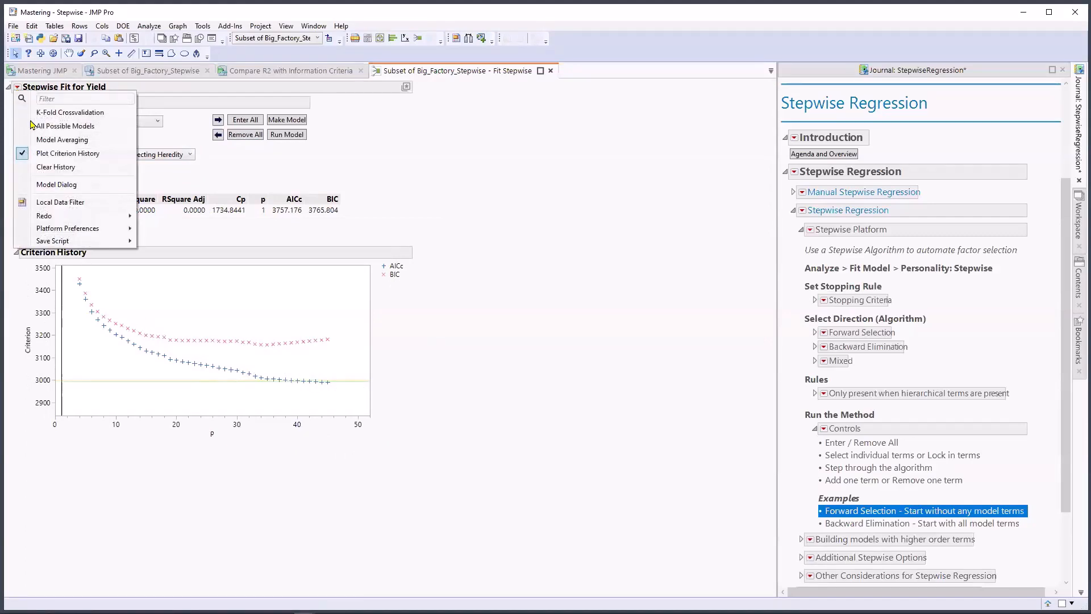
click(44, 168)
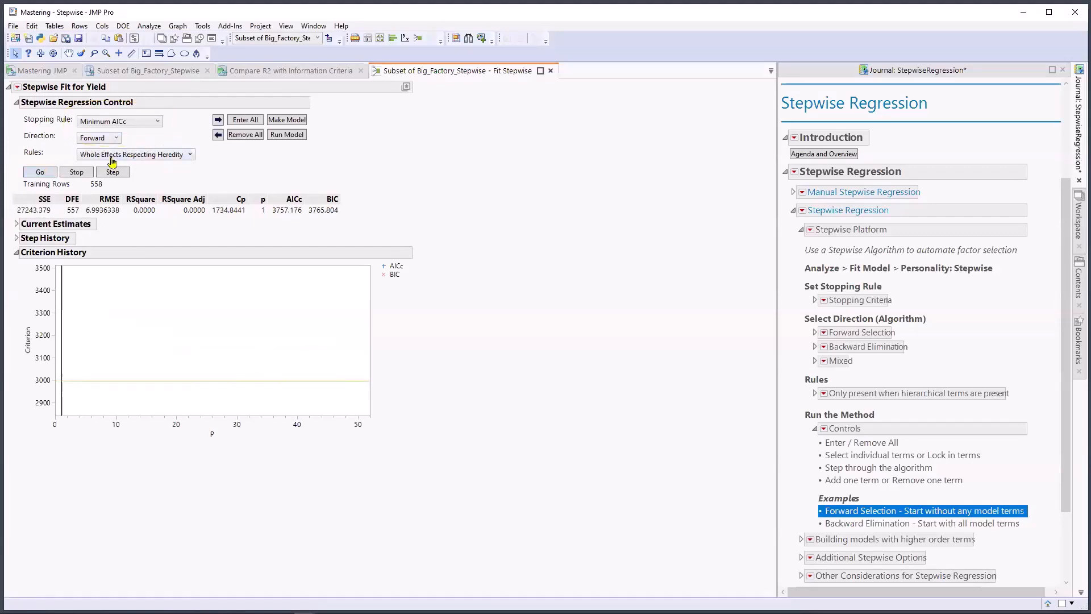
click(36, 174)
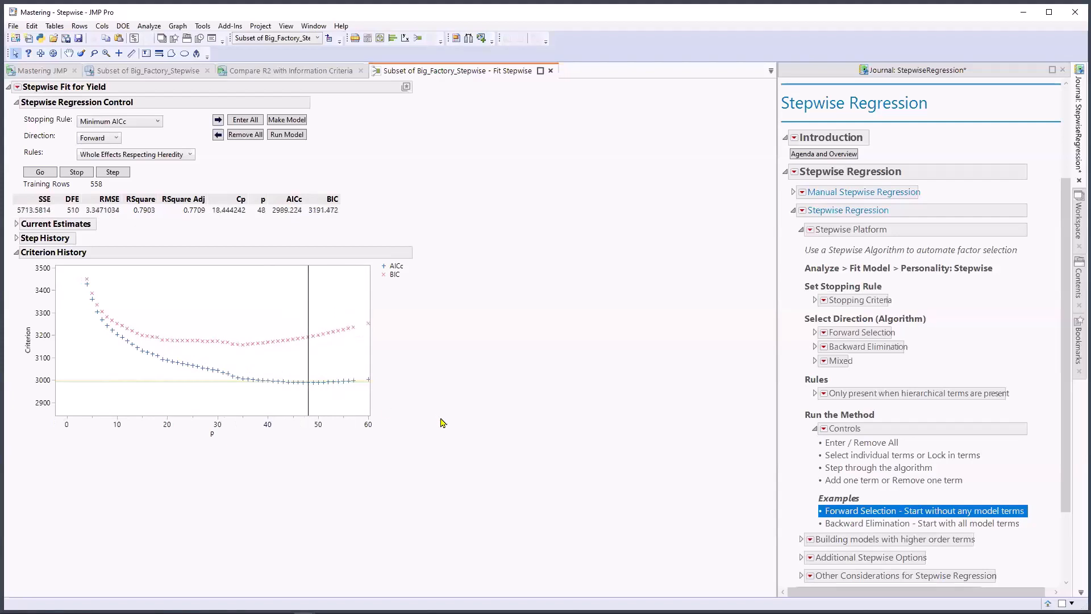
drag(354, 419, 330, 420)
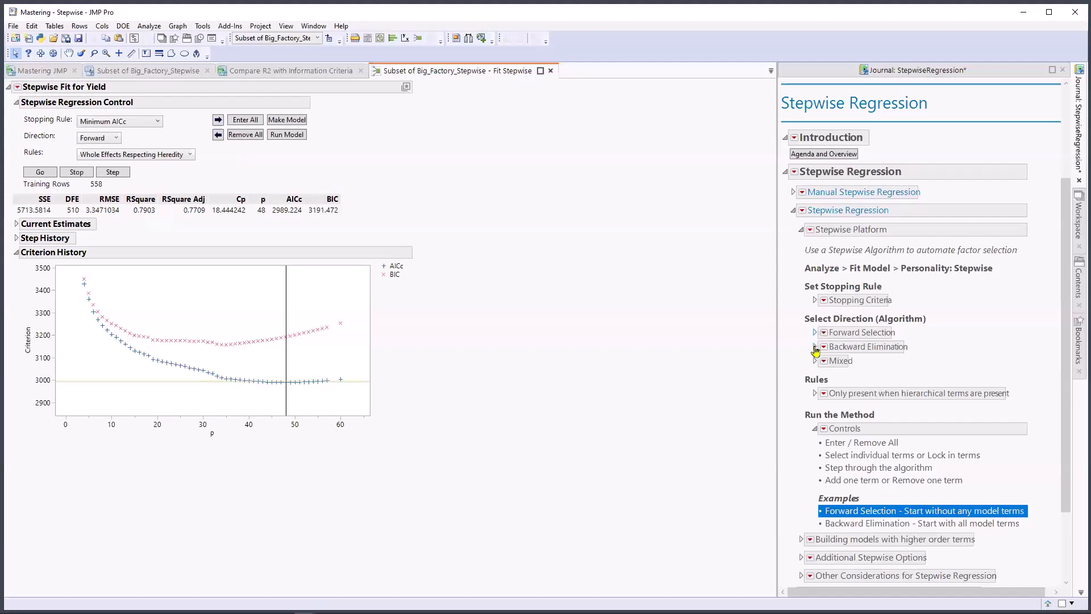
Step: Highlight the journal's Backward Elimination example line and clear the history of the forward AICc run
click(850, 524)
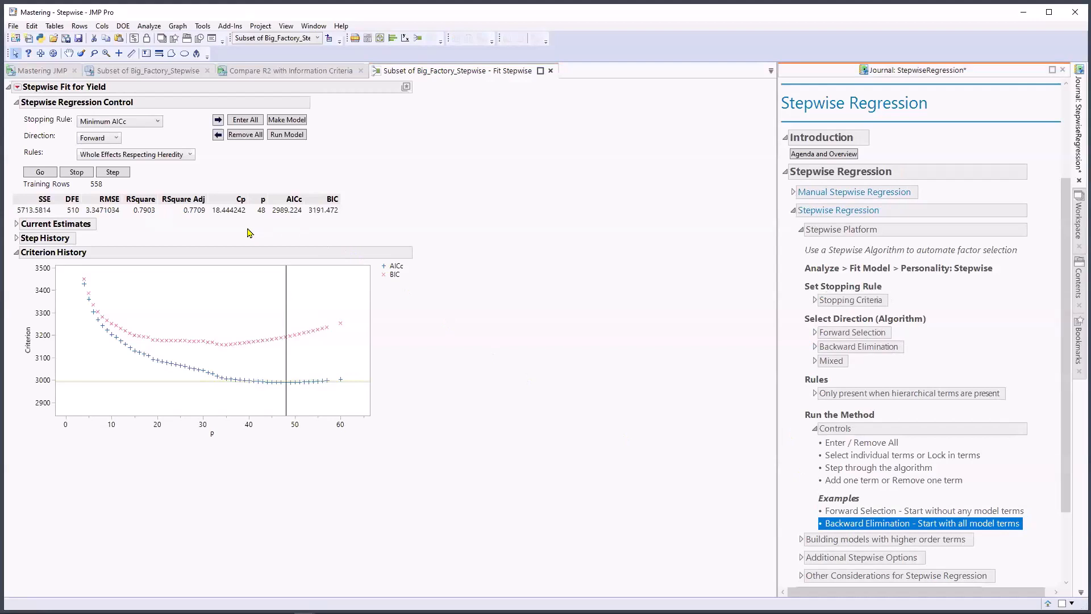
click(18, 88)
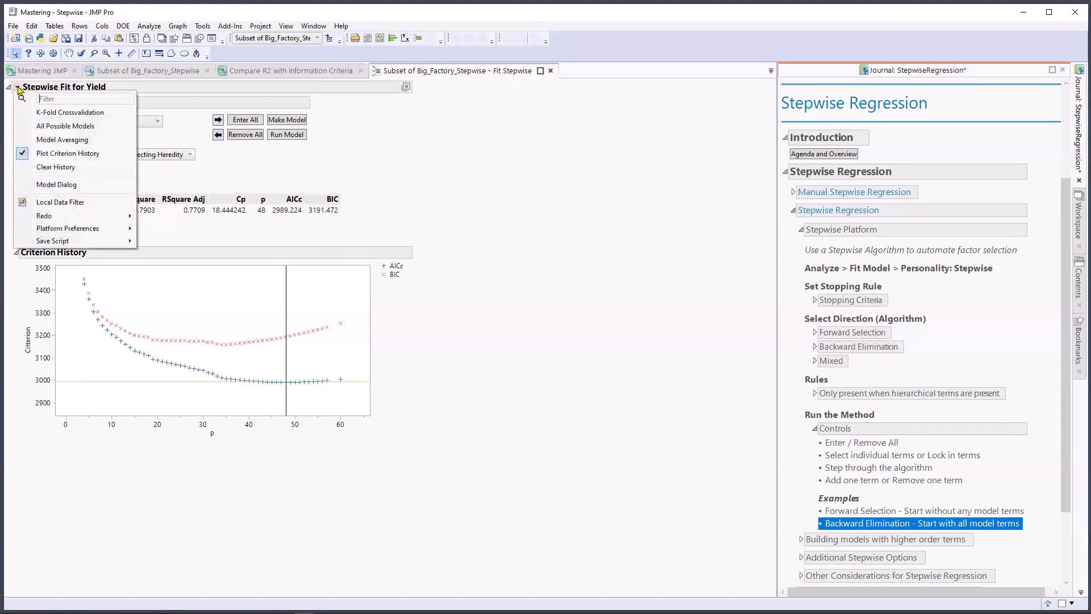
click(27, 169)
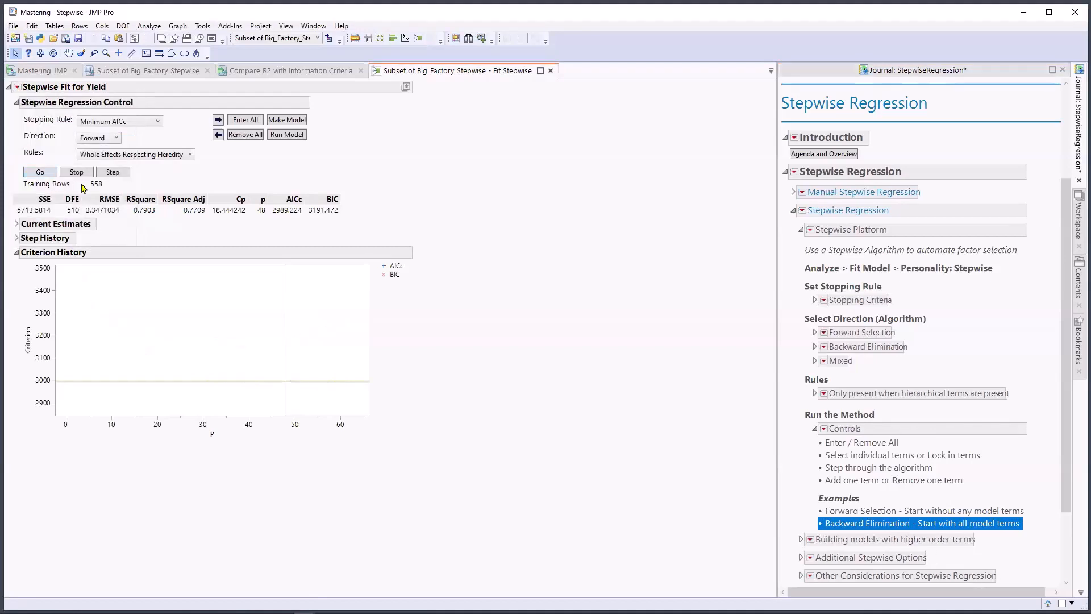
Step: Set the stepwise direction to Backward, expand Current Estimates, and remove all terms from the model
click(108, 139)
click(107, 163)
click(16, 224)
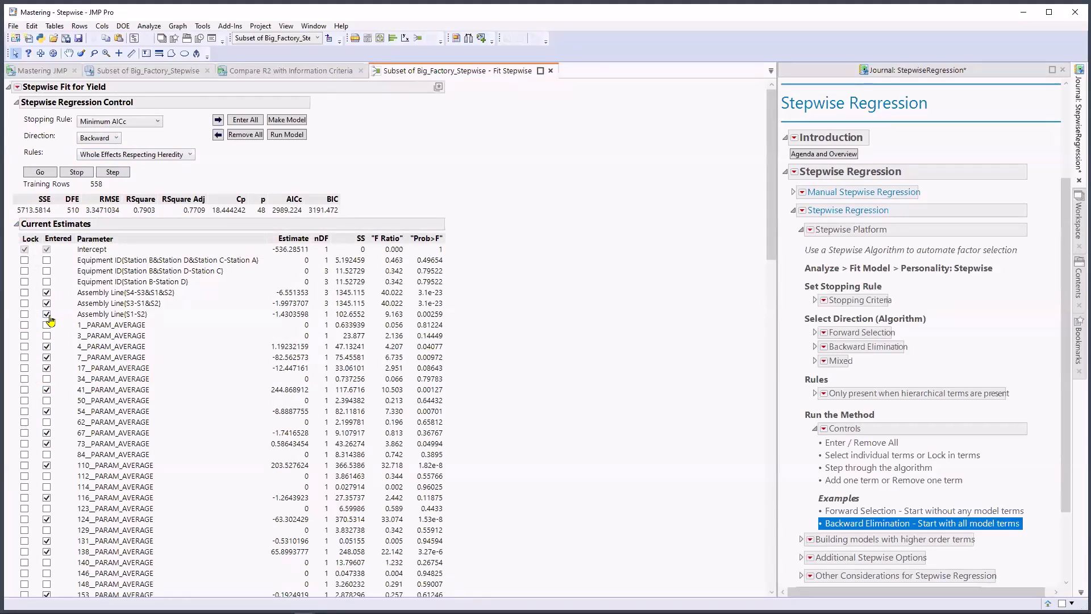
mouse_move(234, 159)
mouse_down()
mouse_move(268, 120)
mouse_move(238, 107)
mouse_move(226, 121)
mouse_up()
click(253, 135)
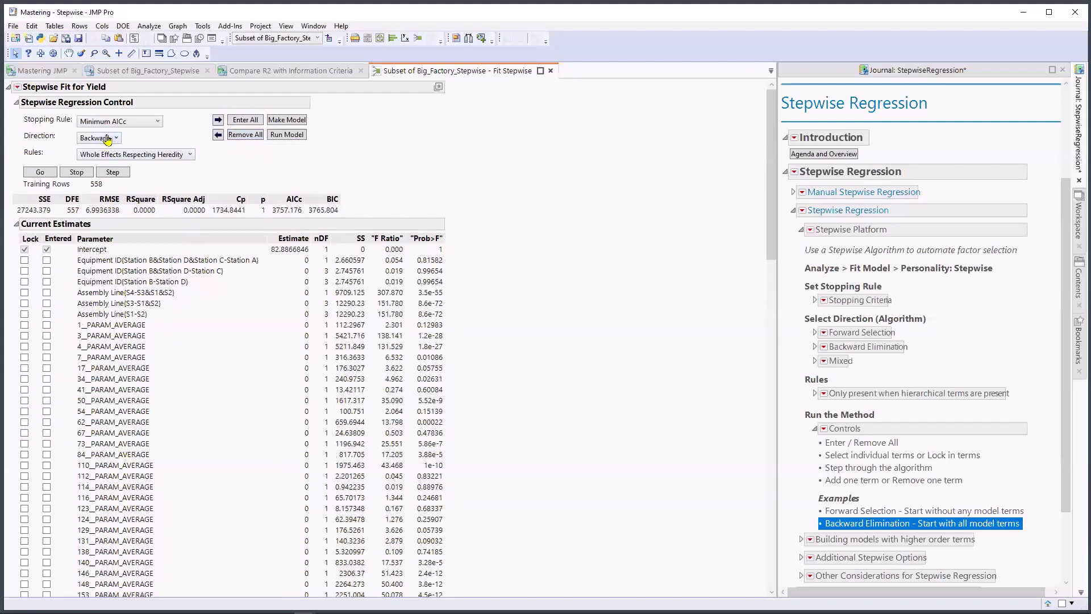
Step: Try running backward elimination without terms, enter all terms into the model, review them in Current Estimates, and collapse the section
click(39, 176)
click(244, 120)
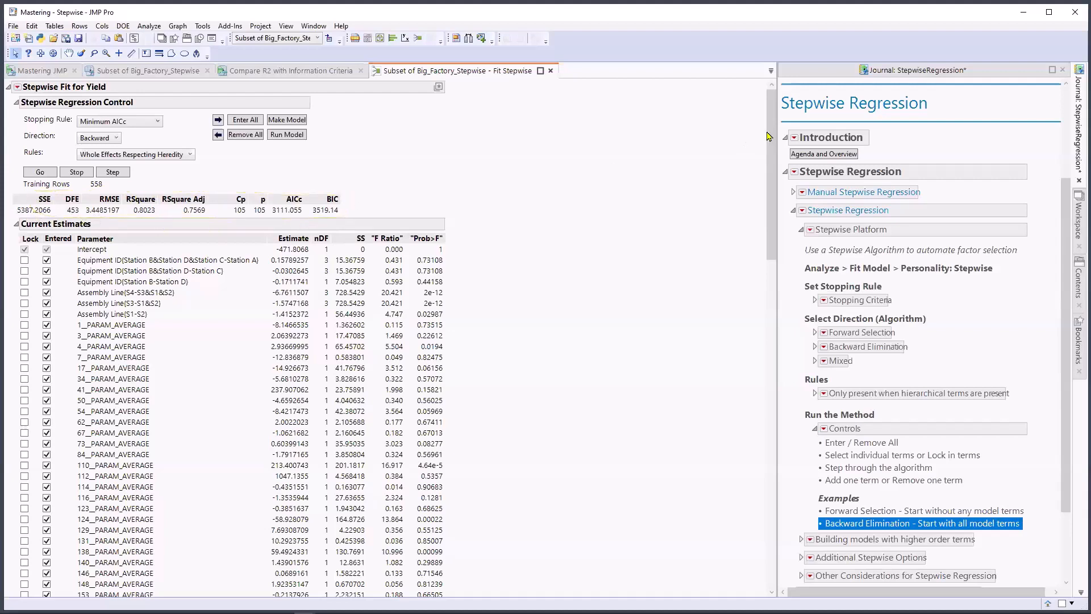
scroll(761, 244, down, 2)
scroll(761, 244, down, 5)
scroll(762, 244, up, 8)
click(16, 225)
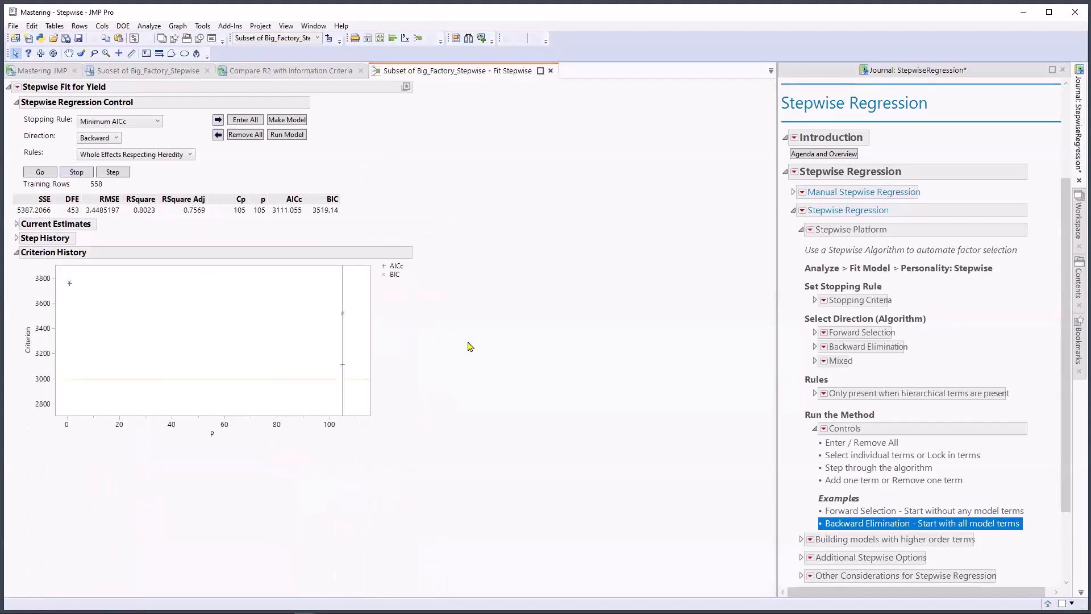
Step: Run backward elimination with Minimum AICc and rescale the Criterion History plot's vertical axis to about 2900 to 3450
mouse_move(341, 246)
mouse_down()
mouse_move(348, 446)
mouse_move(371, 236)
mouse_up()
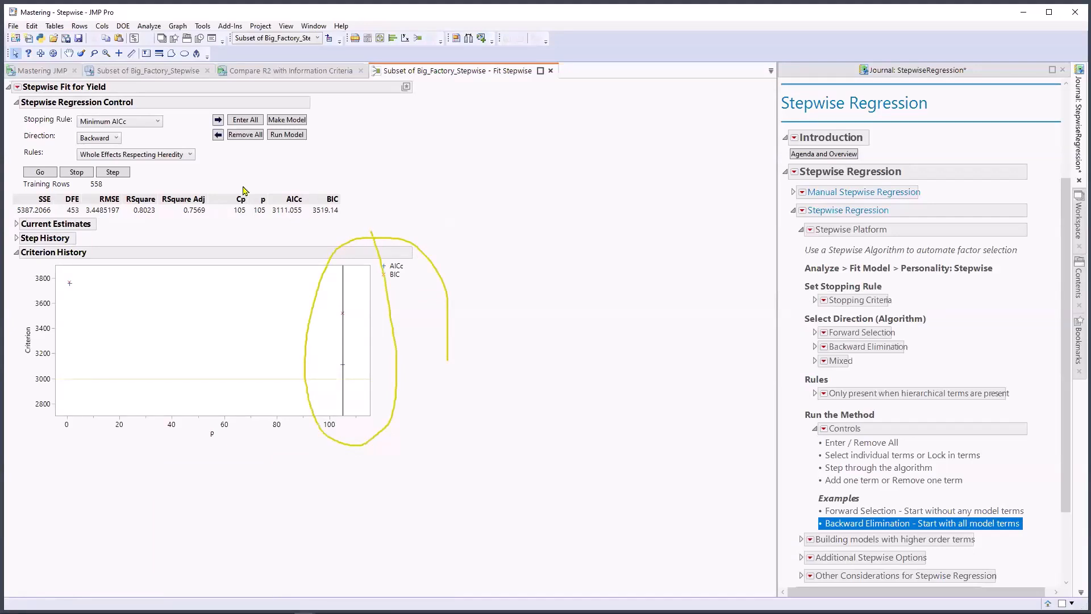
click(40, 173)
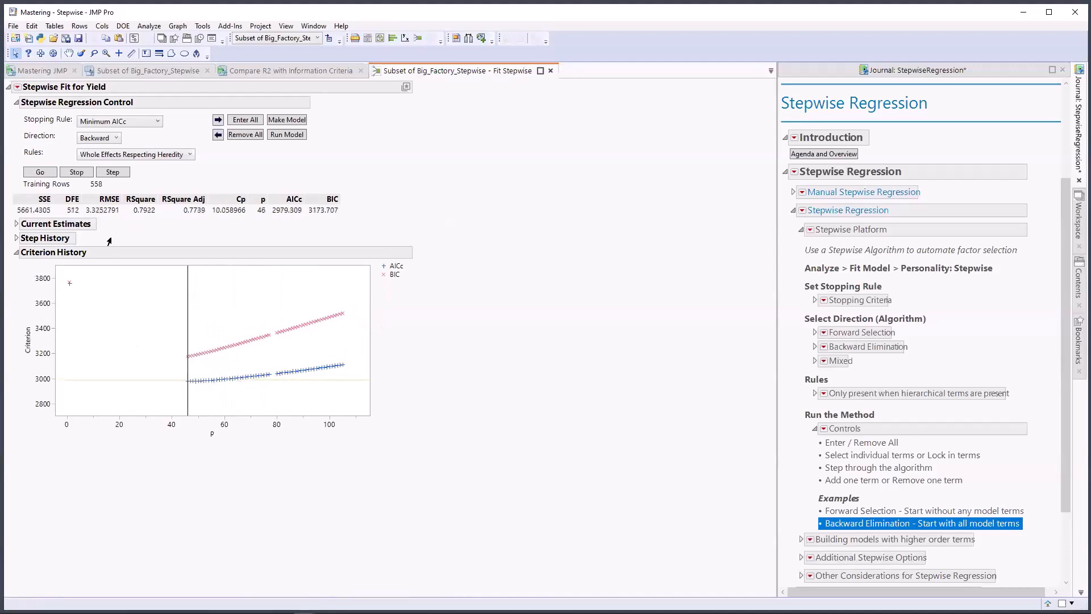
mouse_move(437, 424)
mouse_down()
mouse_move(273, 388)
mouse_move(179, 391)
mouse_move(194, 369)
mouse_up()
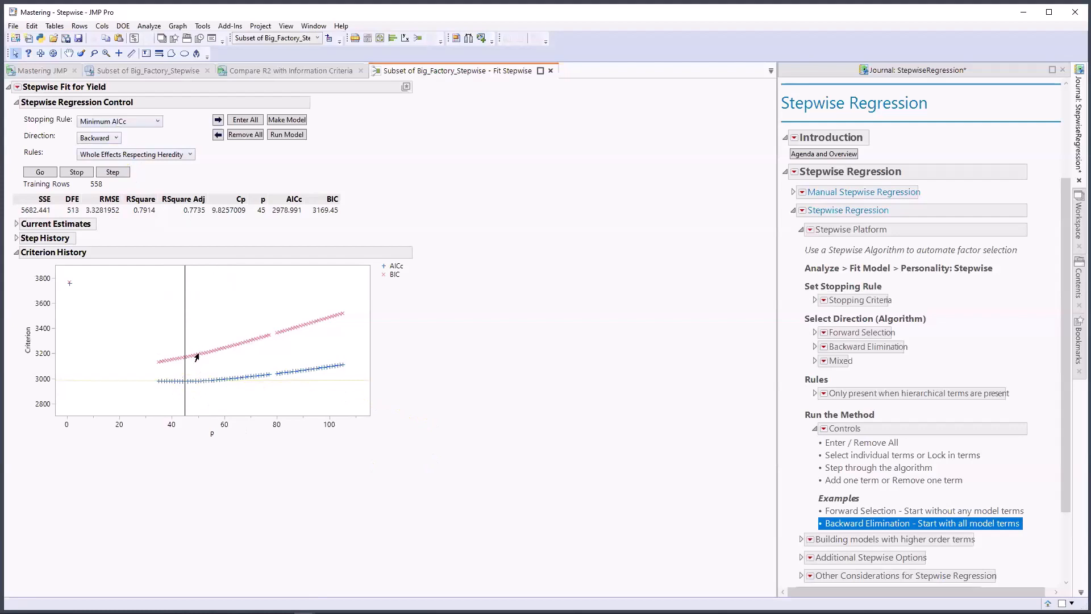
mouse_move(406, 310)
mouse_down()
mouse_move(141, 363)
mouse_move(117, 359)
mouse_move(68, 282)
mouse_up()
drag(42, 402, 46, 424)
drag(46, 271, 46, 206)
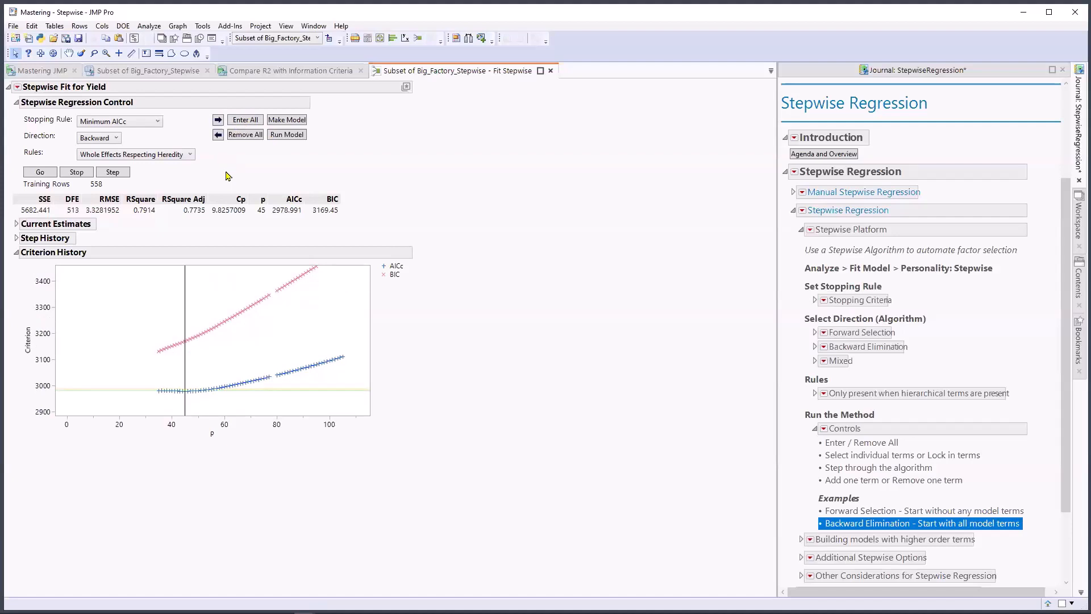
Step: Expand Step History and examine the sequence of removed terms down to the Best step with its AICc and BIC
click(867, 524)
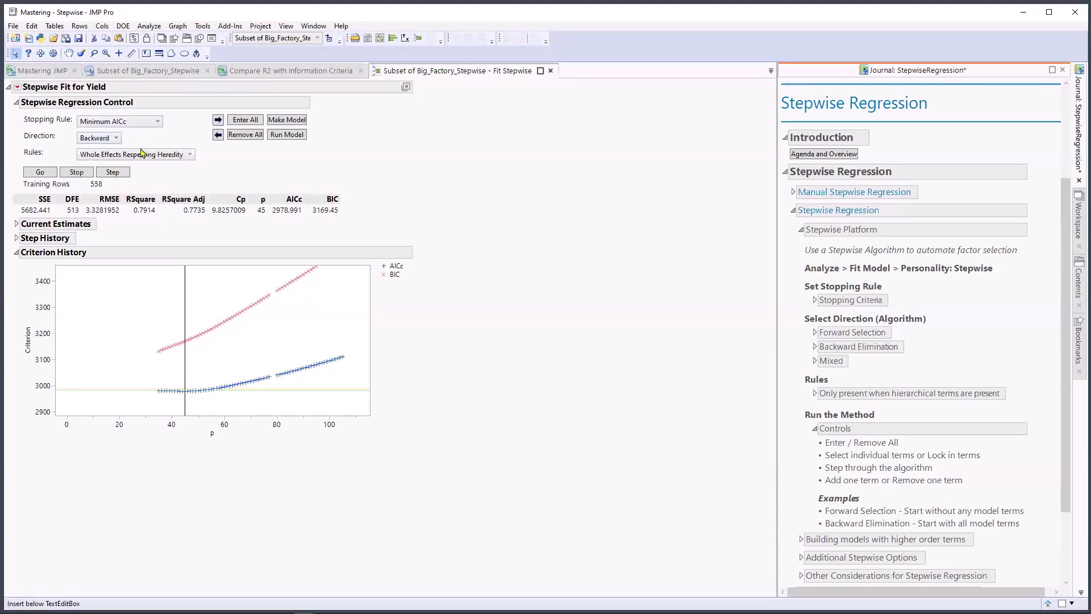
mouse_move(123, 240)
mouse_down()
mouse_move(25, 207)
mouse_move(91, 244)
mouse_move(120, 225)
mouse_up()
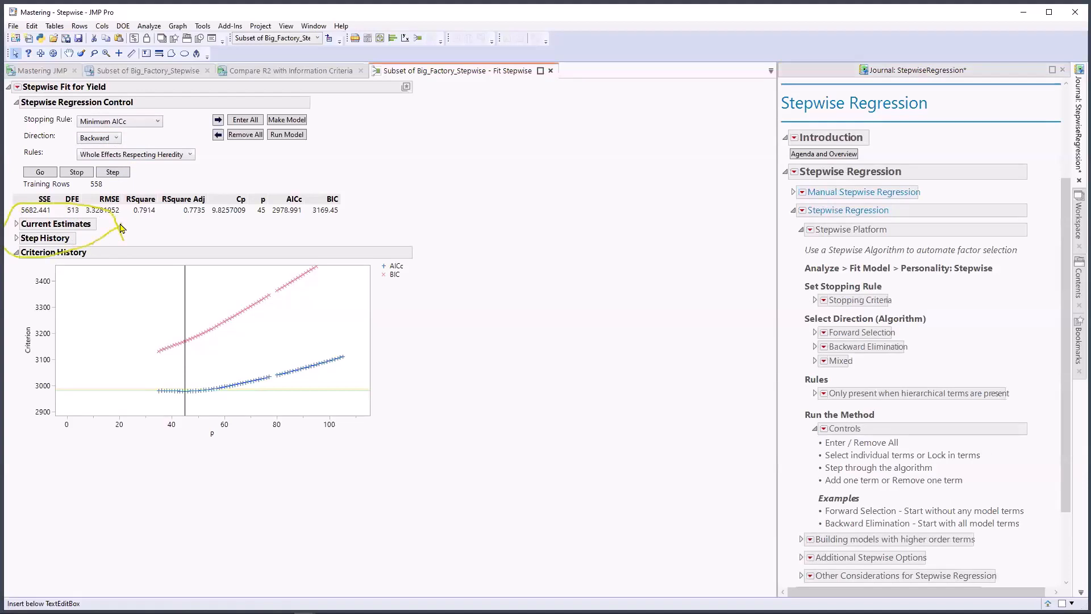
click(17, 239)
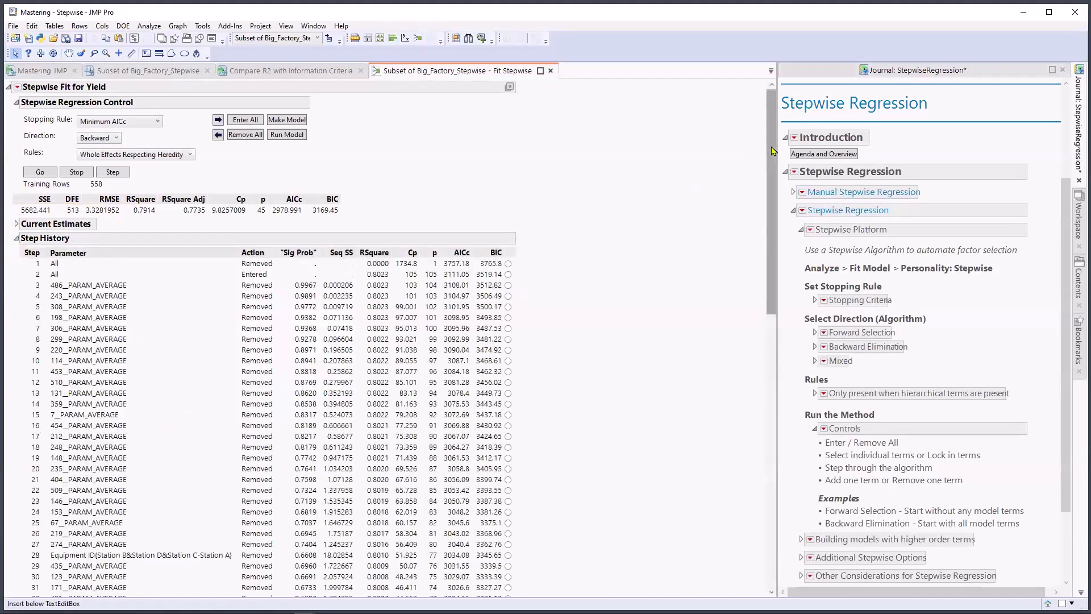
scroll(772, 151, down, 2)
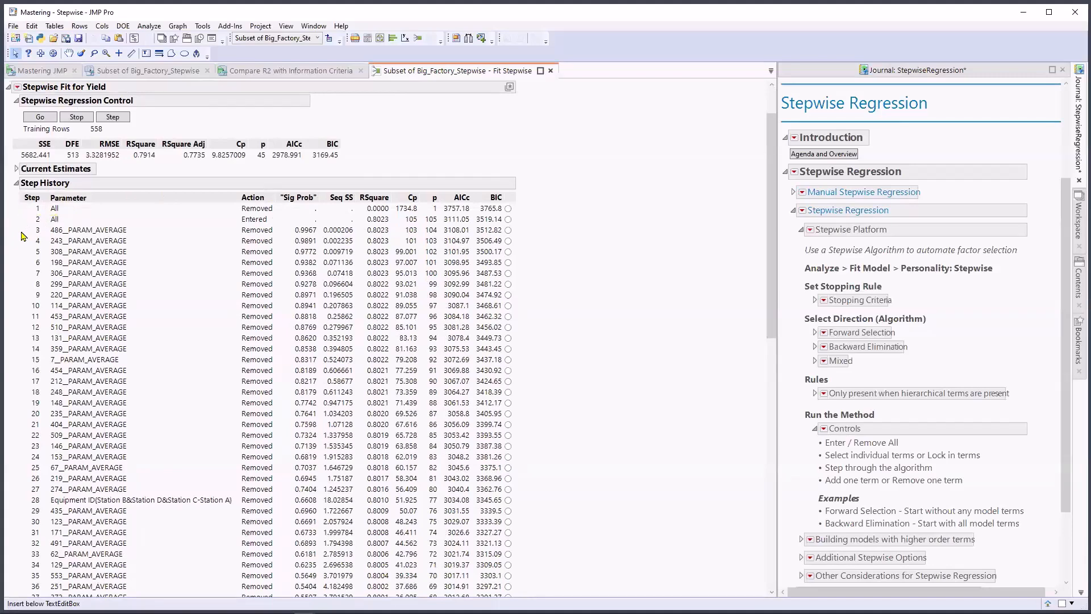
mouse_move(21, 217)
mouse_down()
mouse_move(47, 227)
mouse_move(253, 226)
mouse_up()
drag(27, 228, 65, 236)
drag(148, 237, 272, 235)
scroll(181, 310, down, 5)
scroll(182, 310, down, 6)
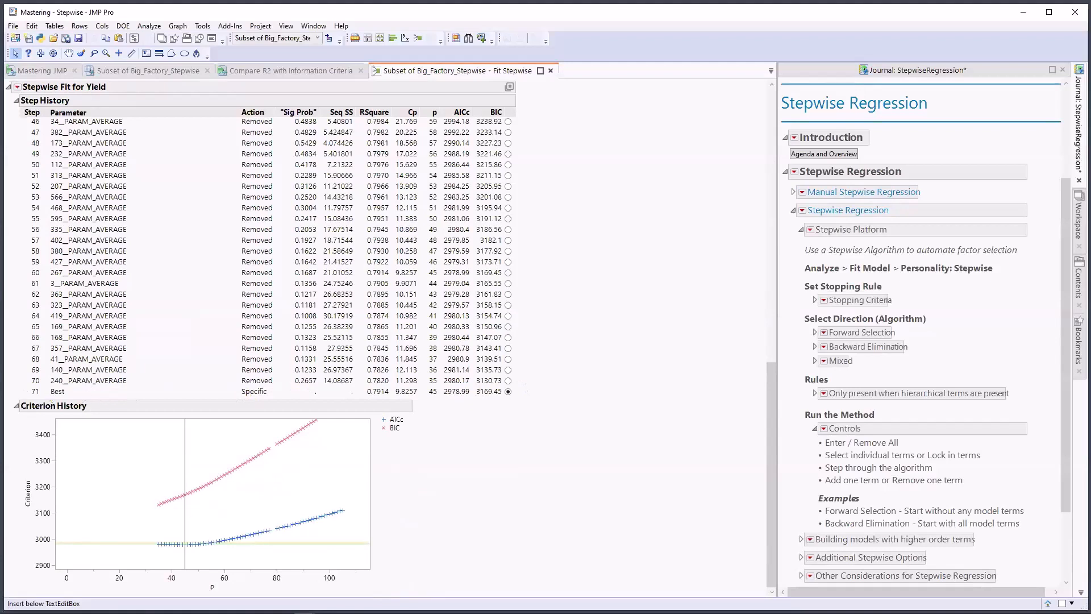
mouse_move(16, 393)
mouse_down()
mouse_move(69, 395)
mouse_move(16, 391)
mouse_up()
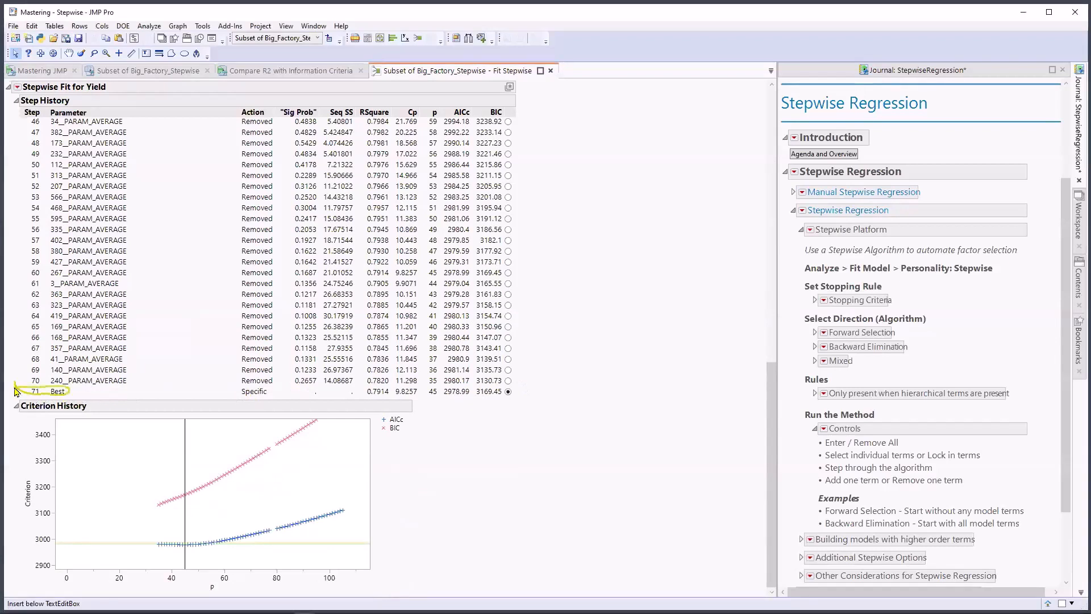
mouse_move(531, 391)
mouse_down()
mouse_move(498, 393)
mouse_move(526, 401)
mouse_move(529, 391)
mouse_up()
scroll(531, 393, up, 6)
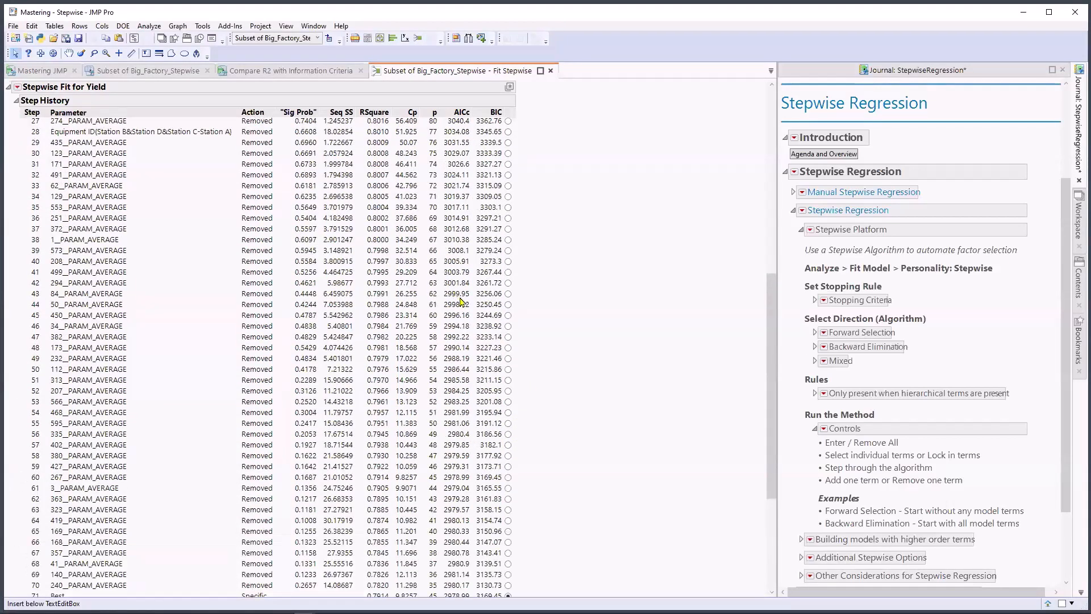
Step: Try the step 52 model in Step History, reselect the Best model, and collapse the section
scroll(461, 301, down, 2)
mouse_move(526, 319)
mouse_down()
mouse_move(498, 313)
mouse_move(522, 316)
mouse_up()
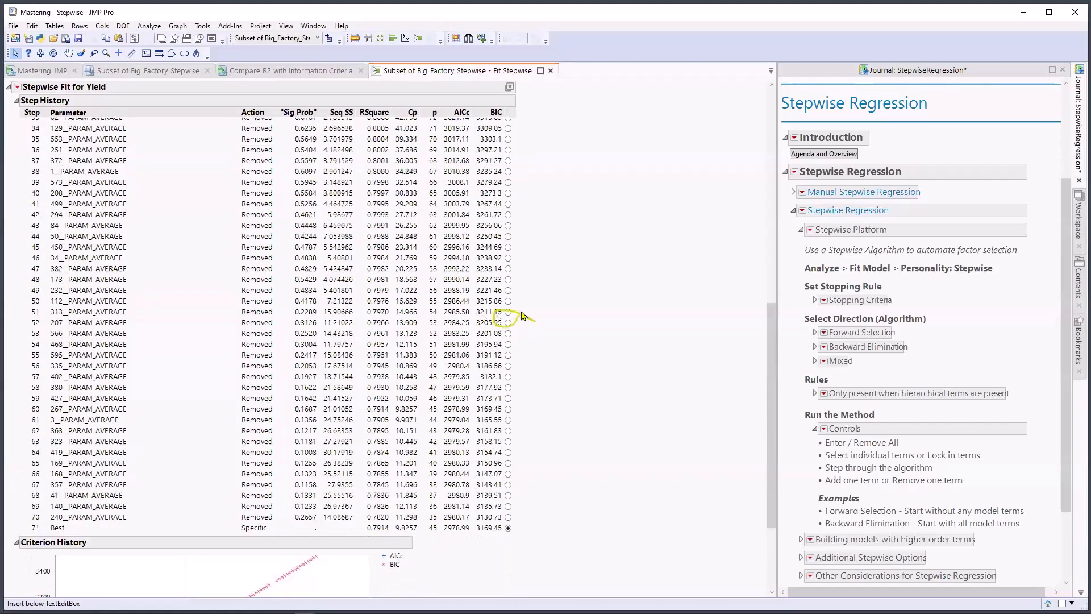
click(508, 322)
click(508, 528)
scroll(562, 382, up, 15)
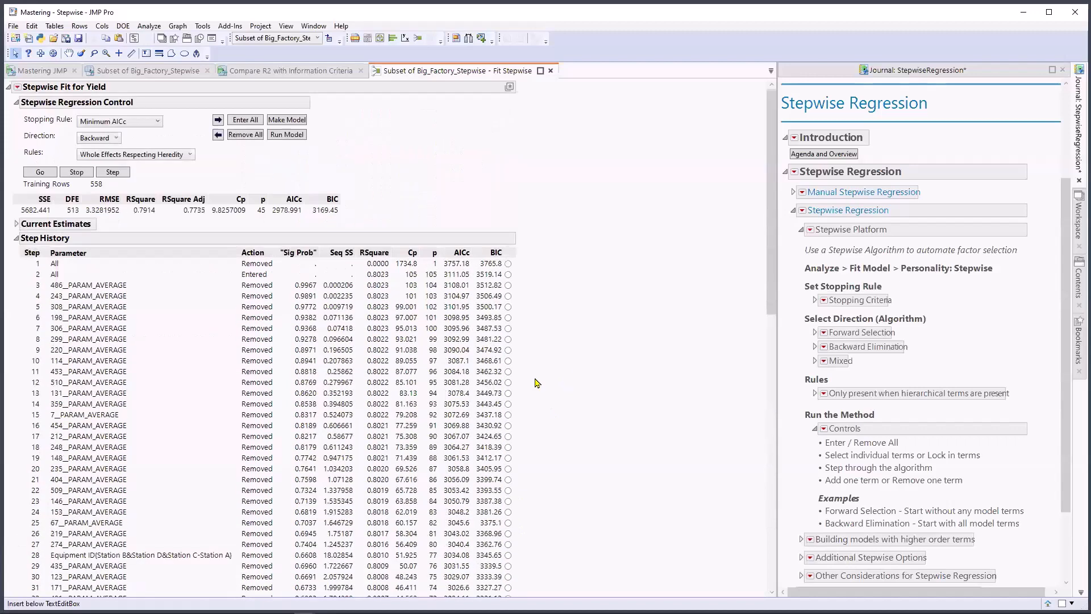
click(15, 238)
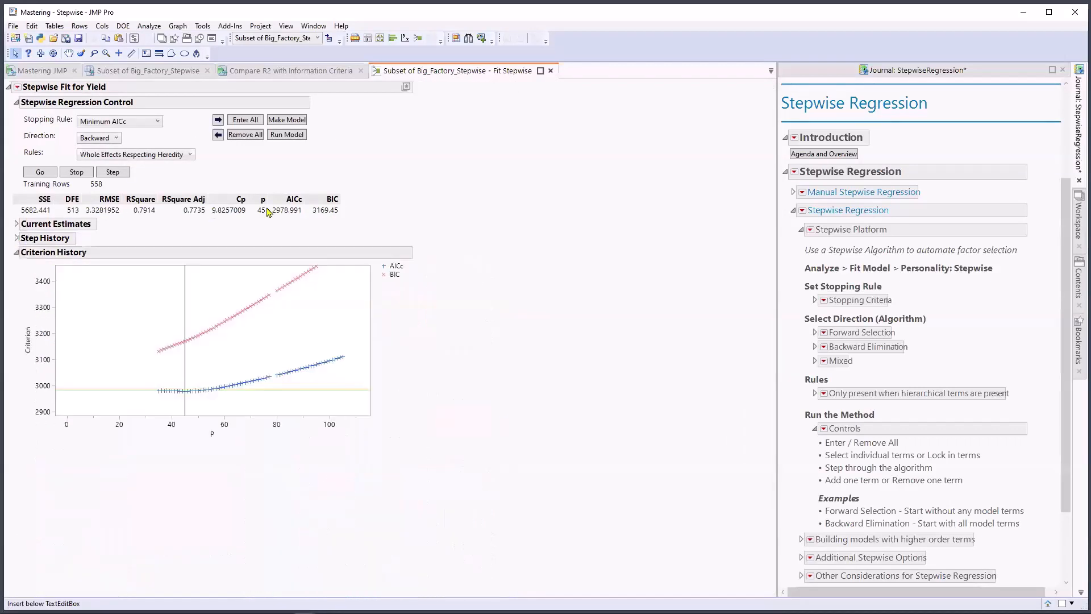
Step: Run the selected Best model to open its Fit Model report
mouse_move(352, 152)
mouse_down()
mouse_move(316, 109)
mouse_move(263, 136)
mouse_move(339, 110)
mouse_move(309, 120)
mouse_move(332, 133)
mouse_up()
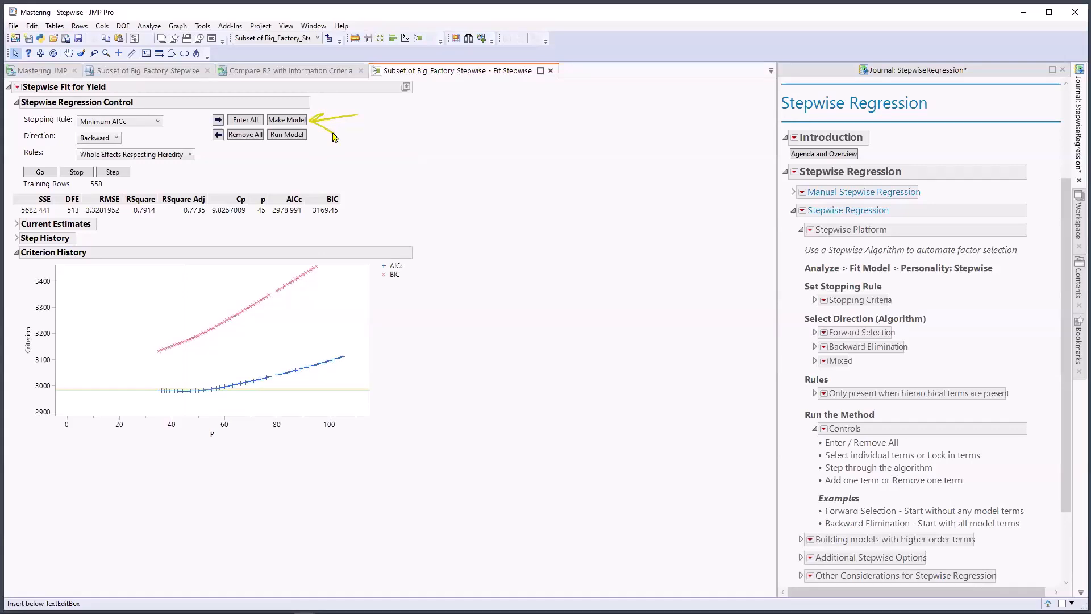
drag(374, 137, 314, 139)
click(282, 136)
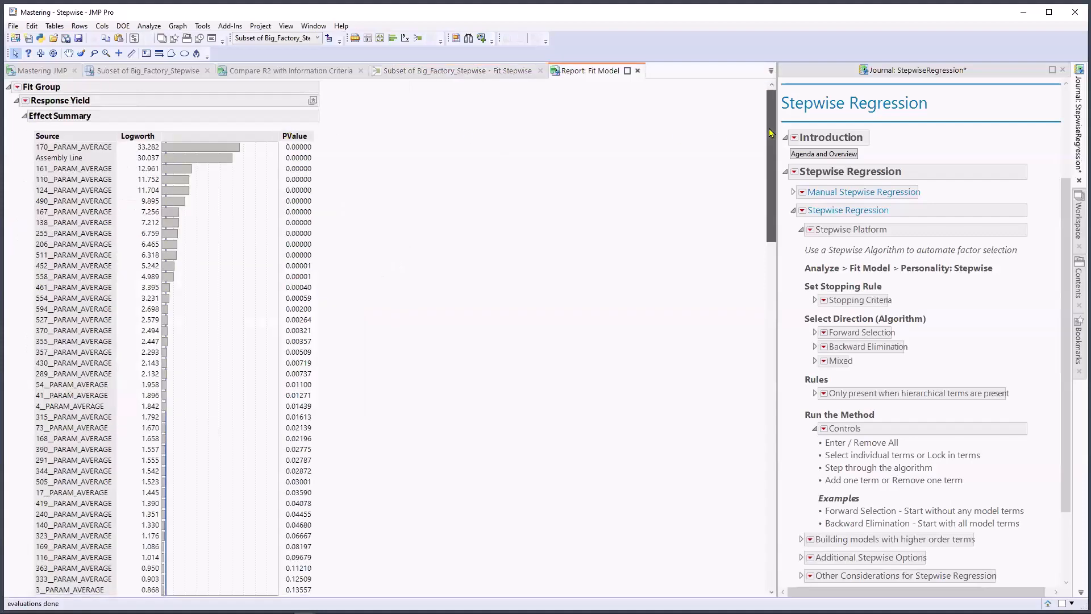
Step: Add the Actual by Predicted plot to the Yield response report and enlarge it
click(25, 103)
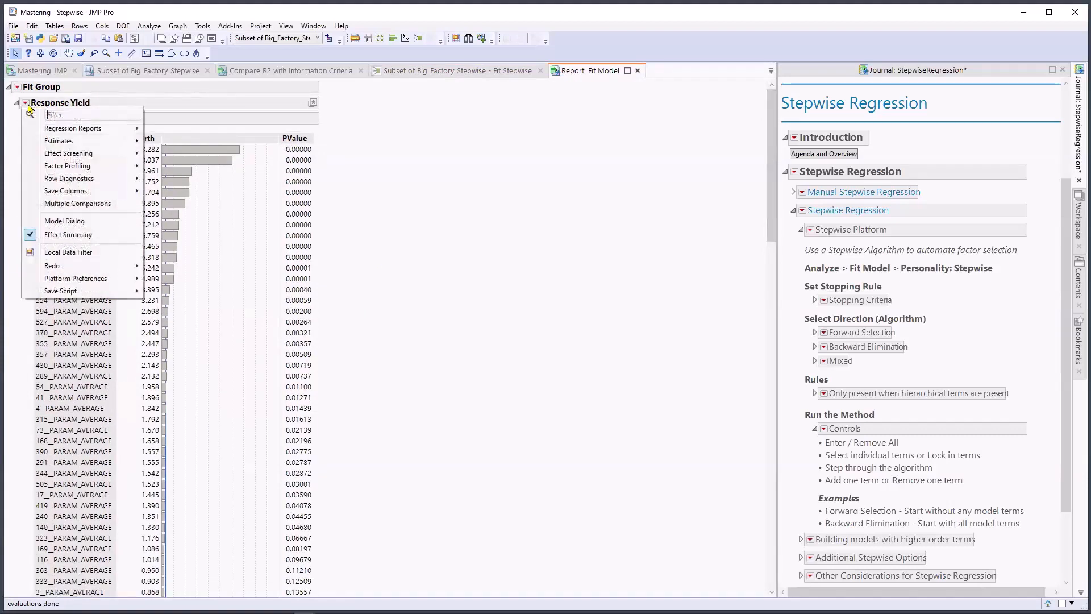
mouse_move(73, 178)
click(171, 183)
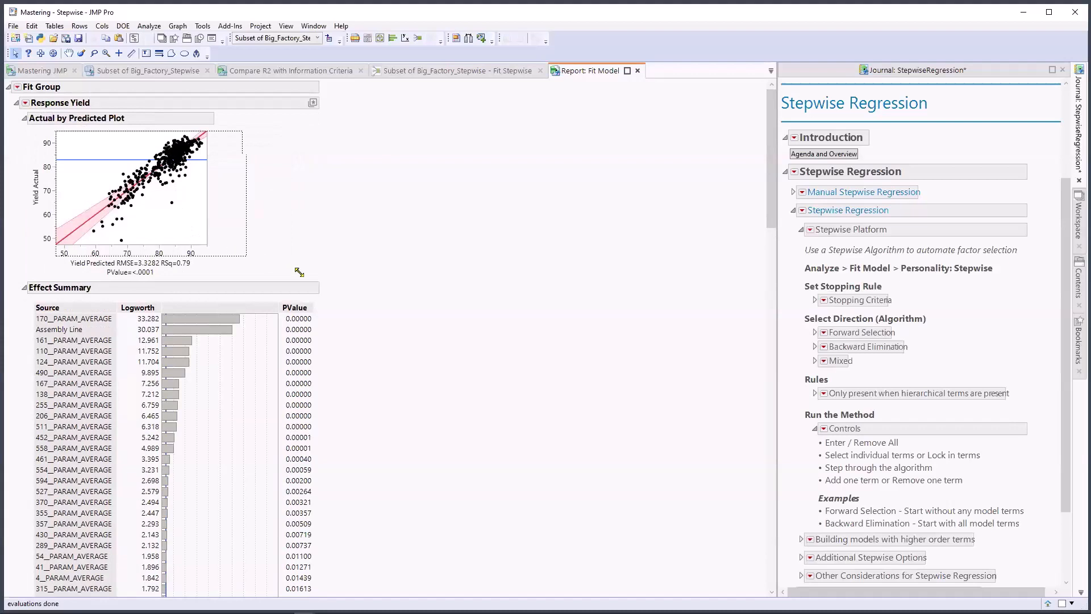
Step: Look over the Effect Screening and Regression Reports options, and review the Effect Summary, Summary of Fit and Parameter Estimates
click(25, 103)
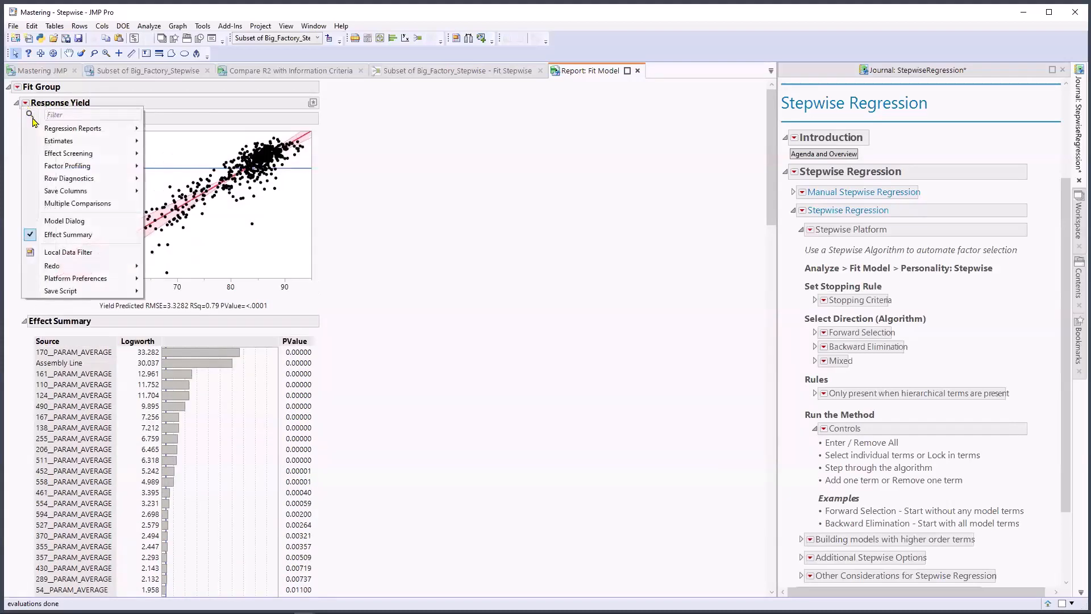
mouse_move(48, 155)
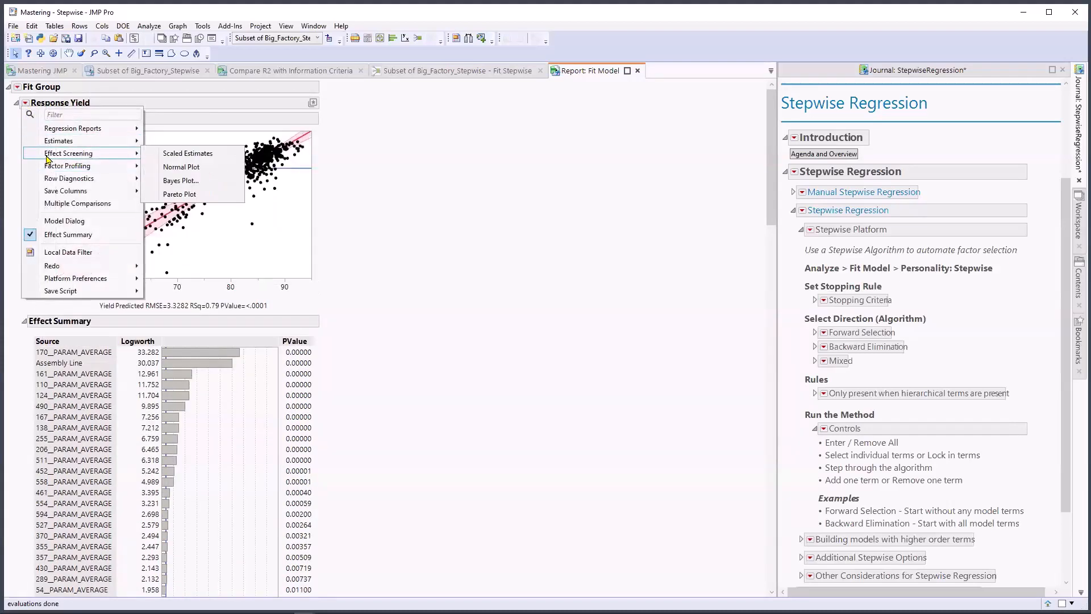
mouse_move(85, 130)
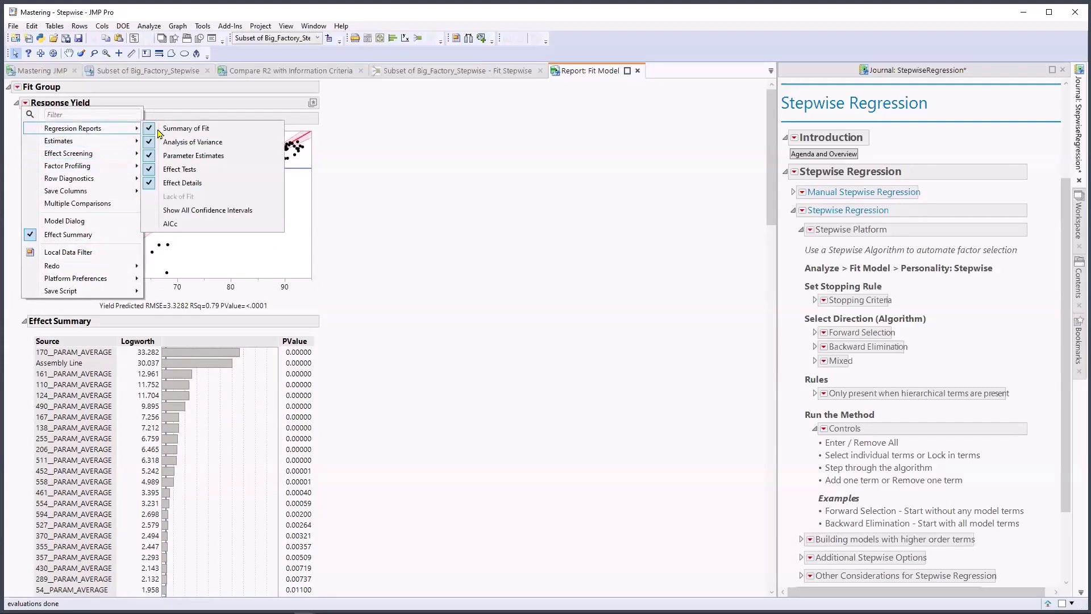
click(440, 218)
scroll(392, 275, down, 10)
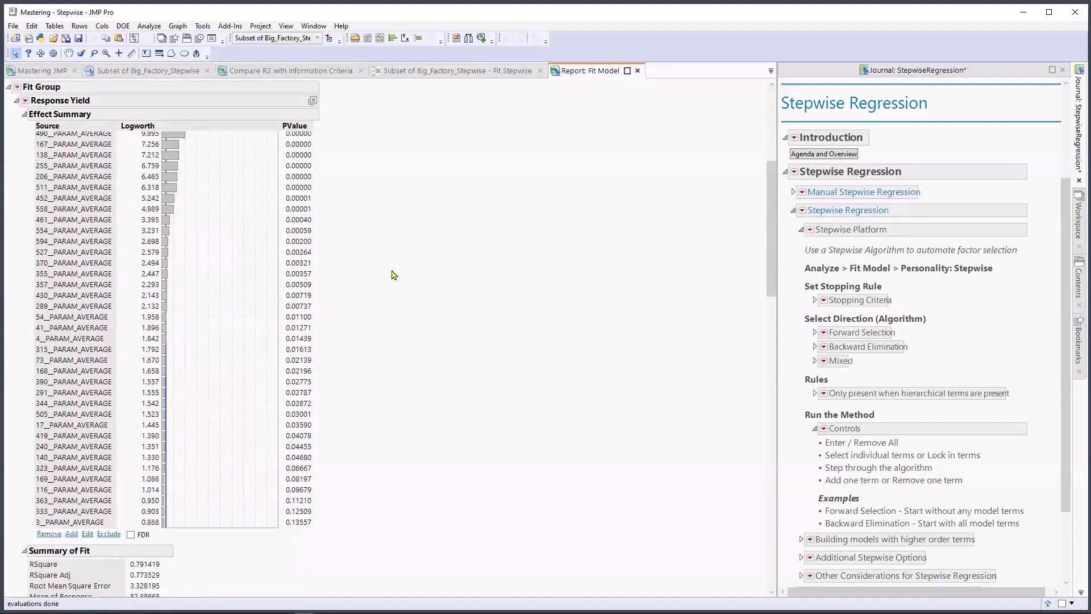
mouse_move(245, 213)
mouse_down()
mouse_move(24, 220)
mouse_move(215, 351)
mouse_move(229, 204)
mouse_up()
key(Escape)
scroll(326, 272, up, 6)
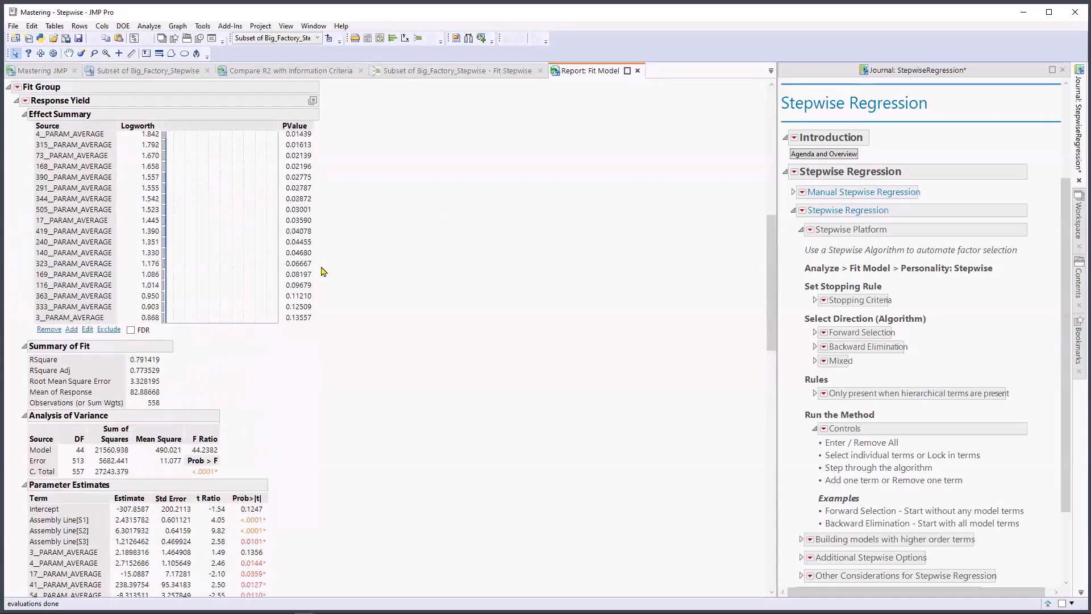
scroll(327, 272, up, 7)
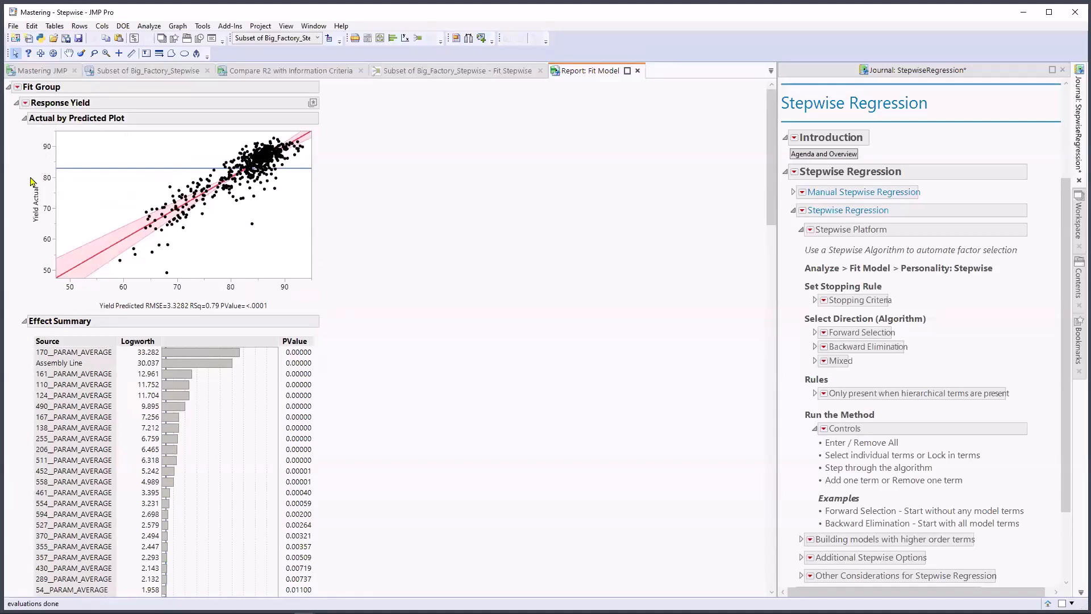
Step: View the Save Columns options for the Yield response, including Prediction Formula, without saving anything
click(25, 103)
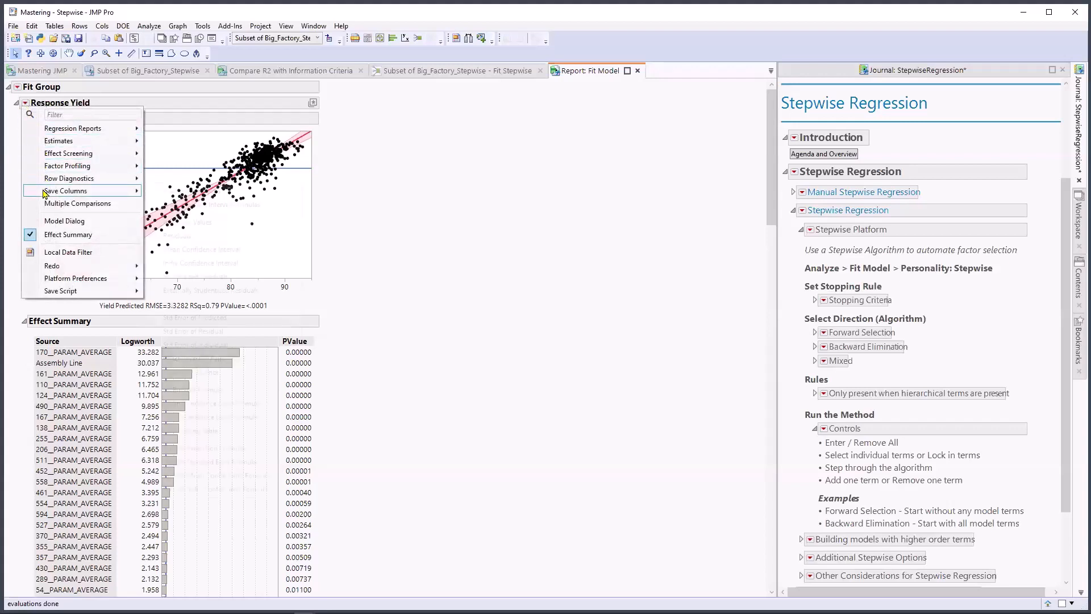
mouse_move(44, 192)
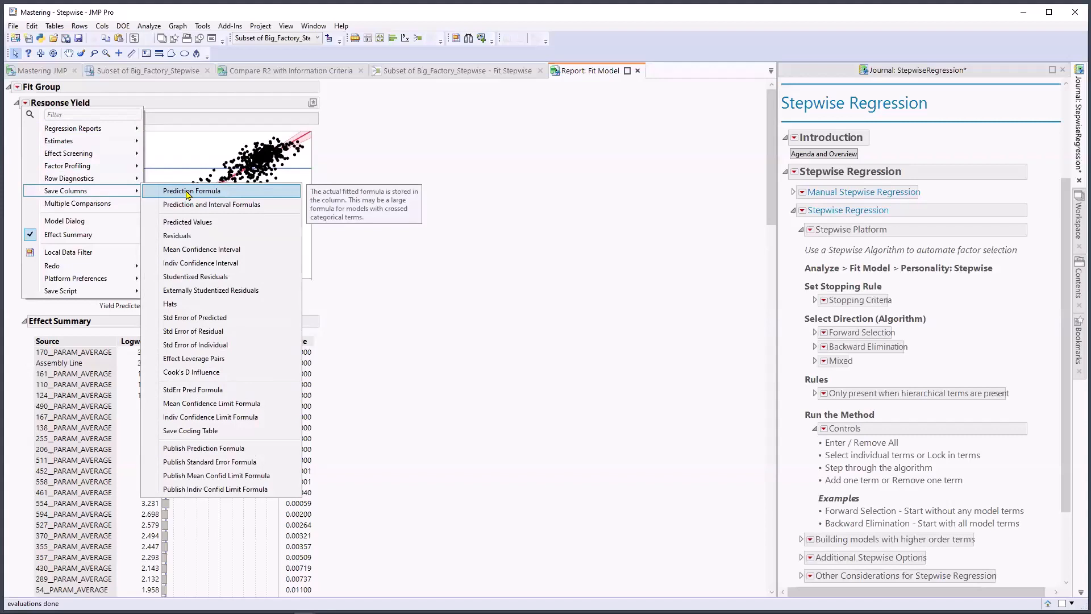
click(370, 146)
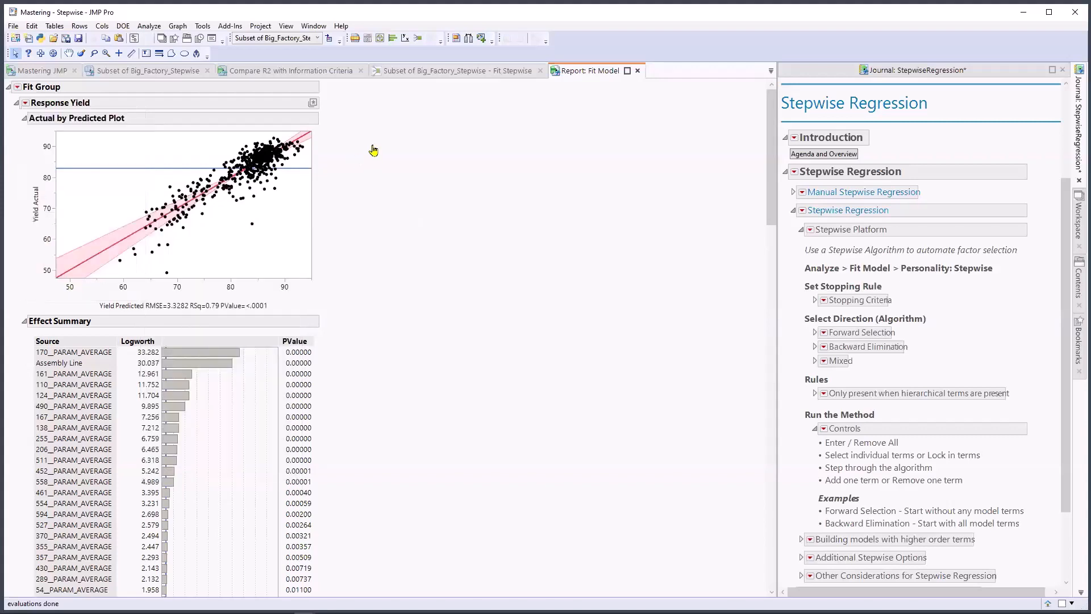
Step: Review the least significant terms in the Effect Summary and return to the Fit Stepwise report
scroll(260, 399, down, 15)
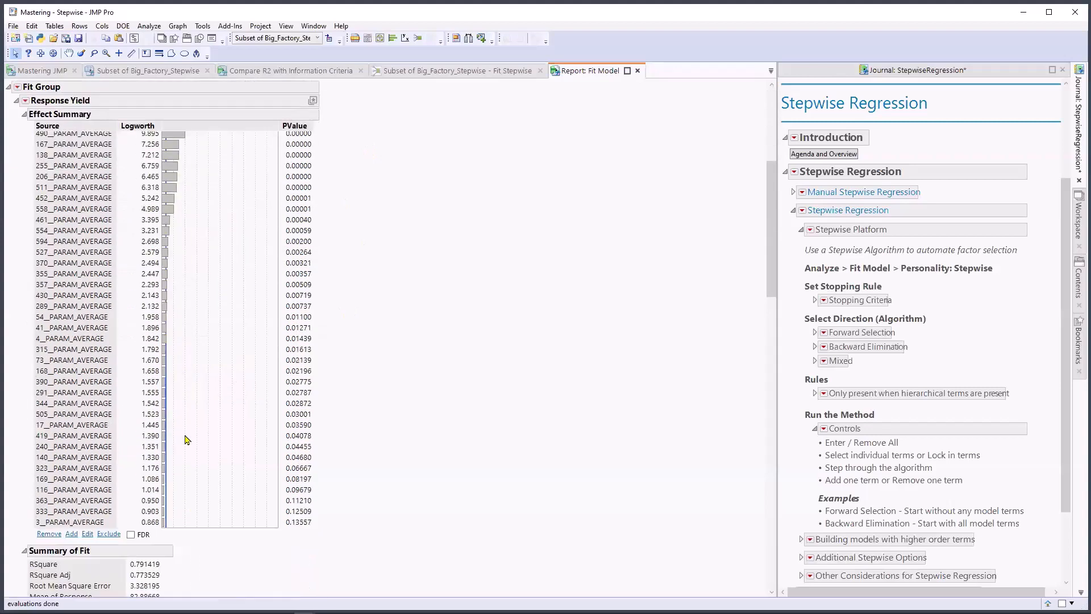
scroll(193, 399, up, 5)
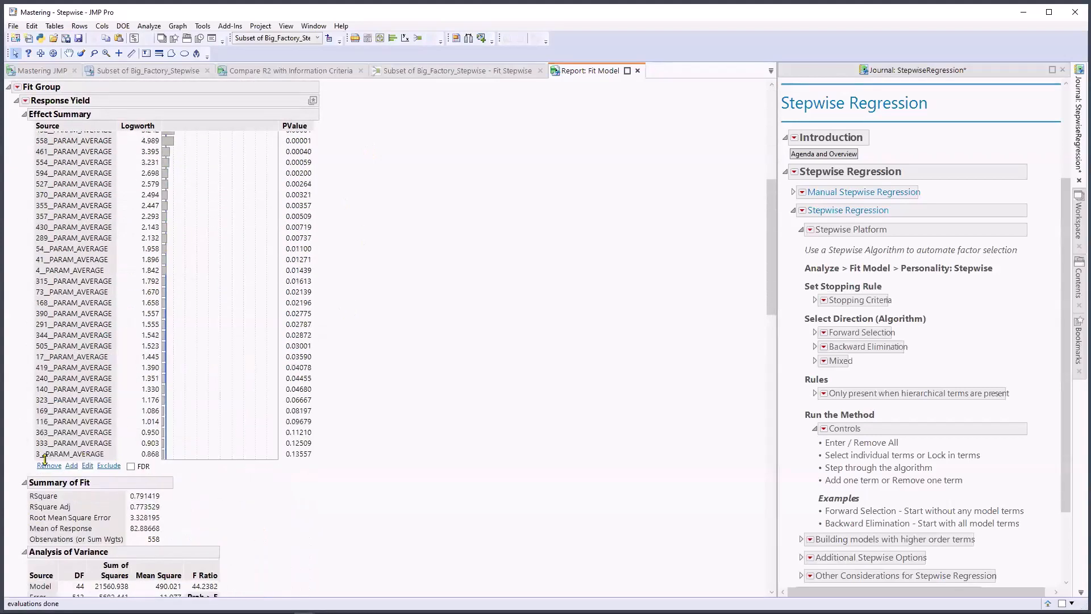
scroll(49, 428, up, 1)
scroll(49, 429, up, 3)
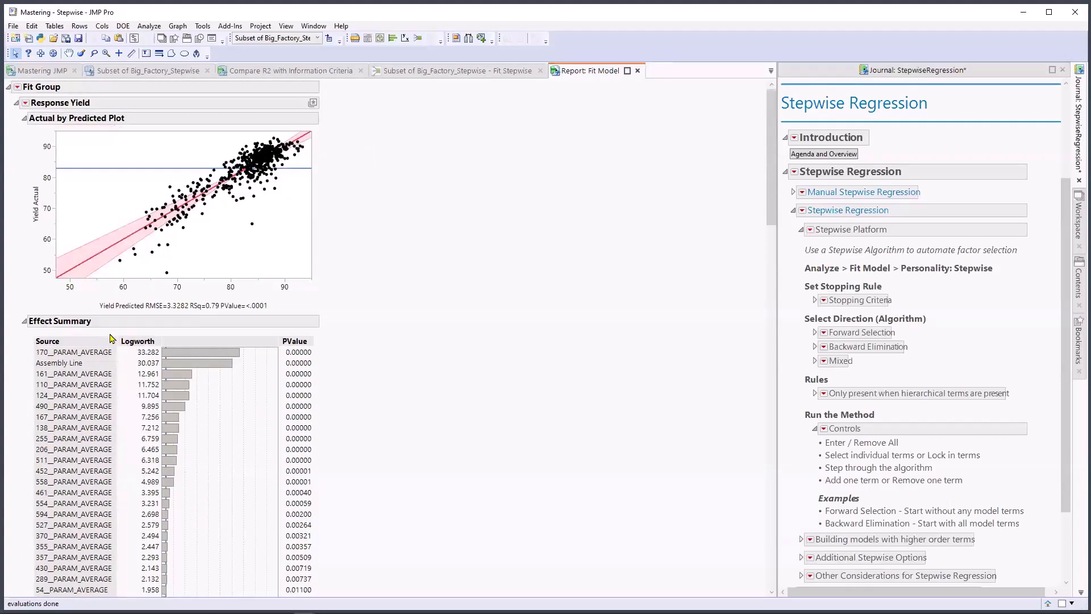
click(435, 72)
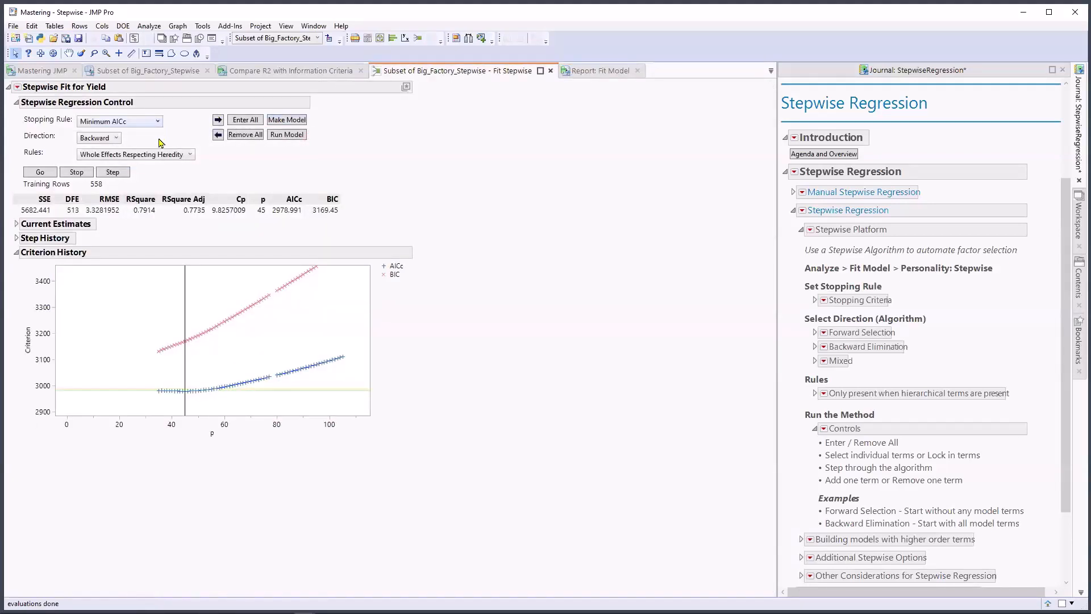
Step: Expand the Step History, select the step 70 model that removes 240__PARAM_AVERAGE, and collapse the history again
click(16, 238)
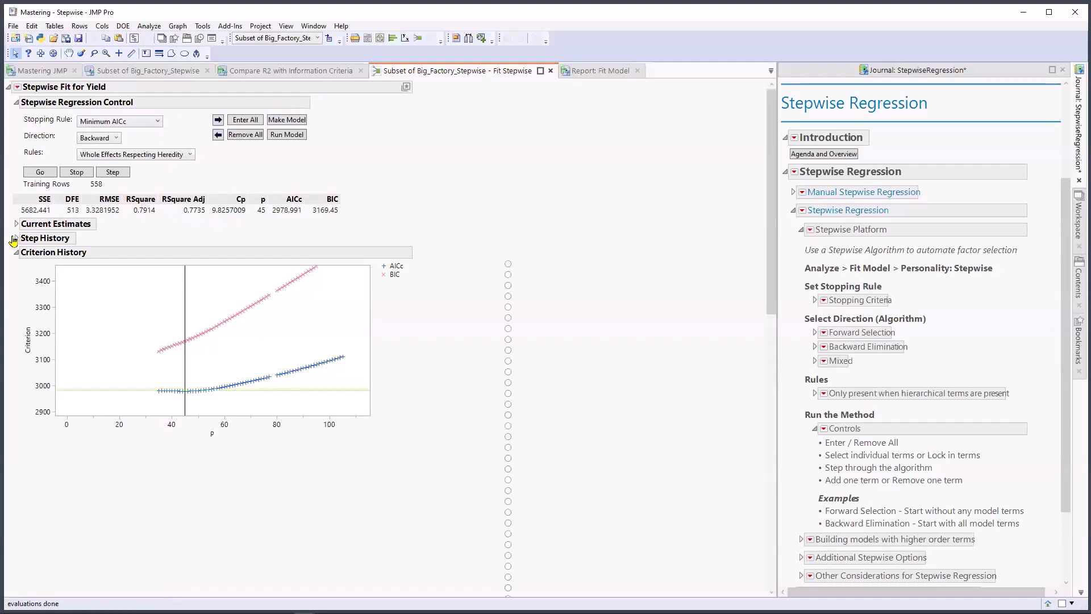
scroll(404, 395, down, 5)
scroll(404, 395, down, 5)
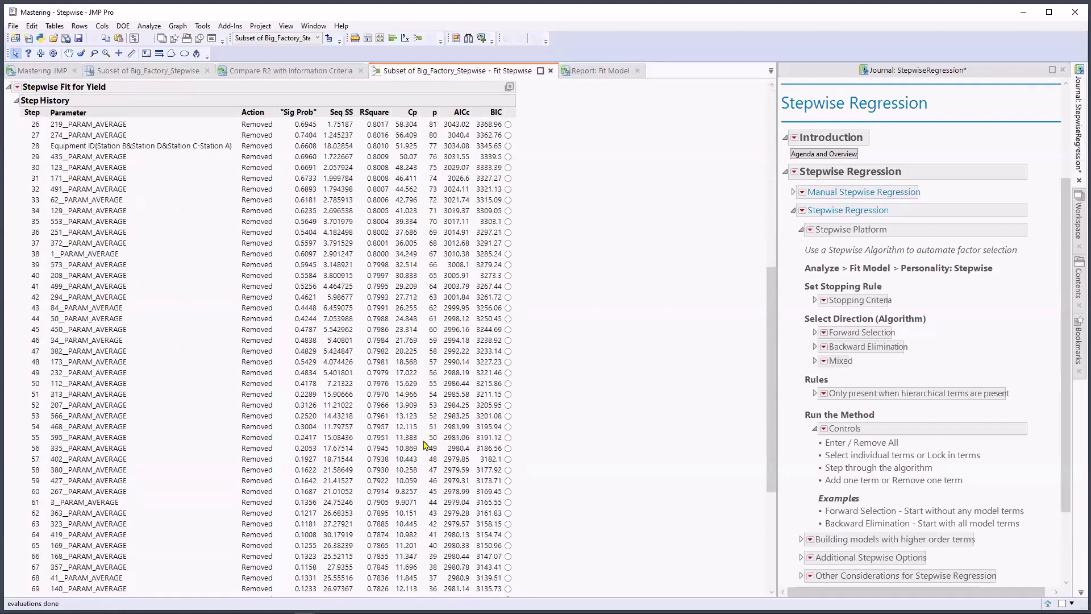
scroll(426, 446, down, 5)
click(508, 380)
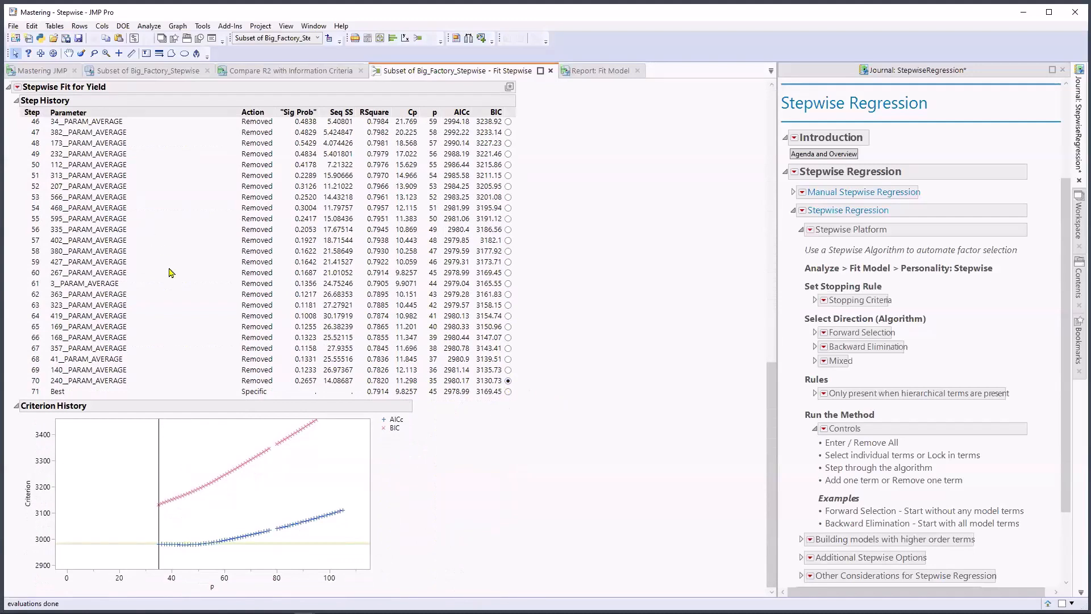
scroll(170, 273, up, 15)
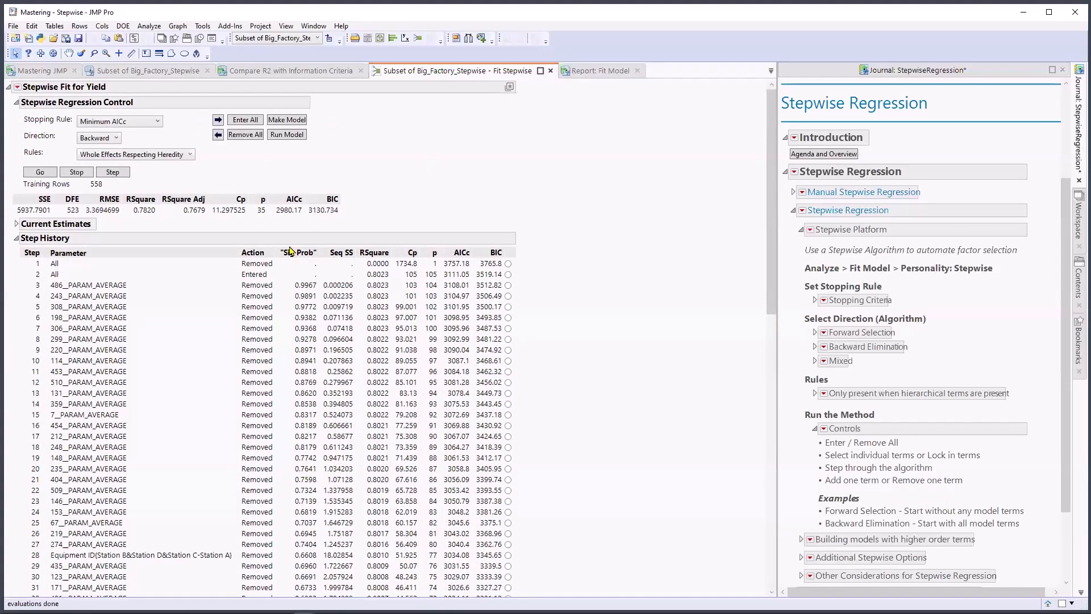
click(16, 238)
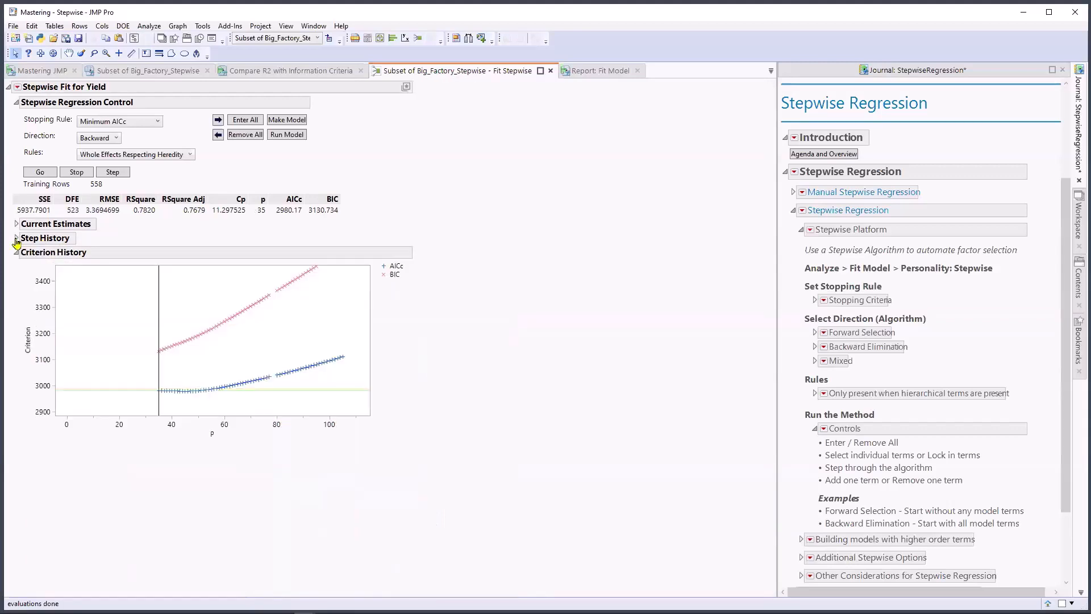
Step: Collapse the Controls section under Run the Method in the Stepwise Regression journal
click(815, 430)
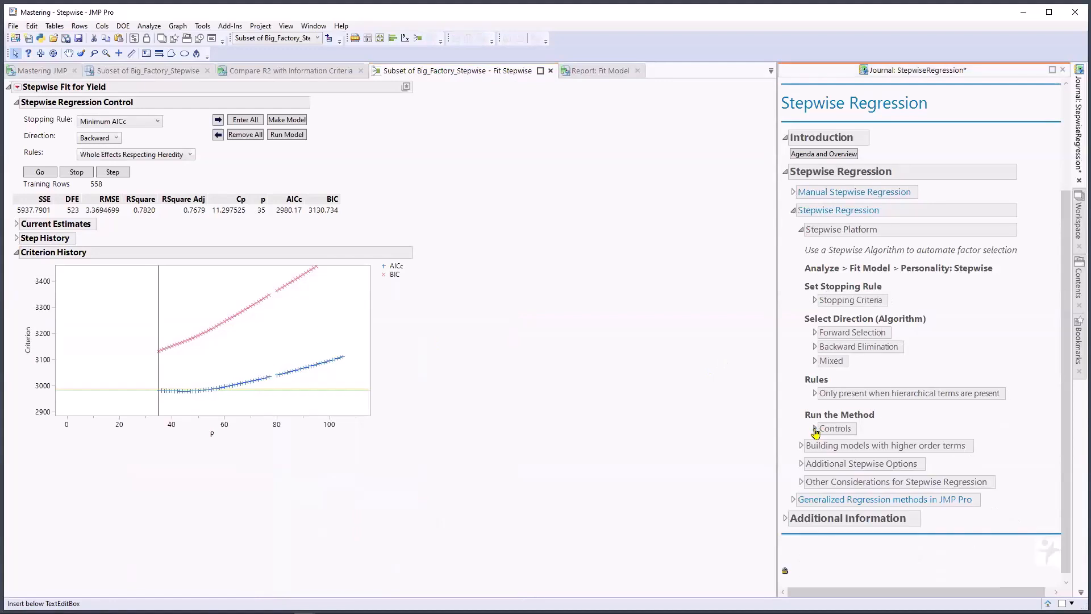